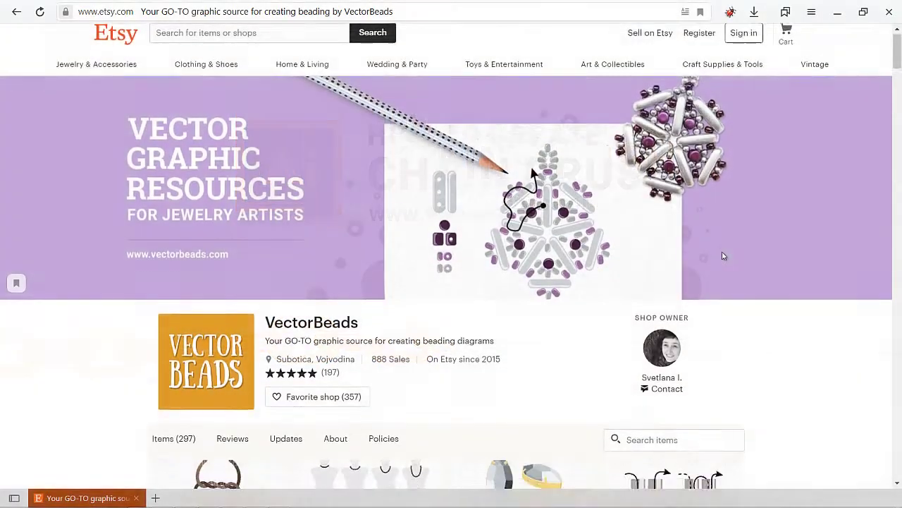
- Open the Jewelry Chain clipart pack listing from the 'Chain & Cupchain Clipart' category
scroll(721, 253, down, 3)
scroll(722, 255, down, 4)
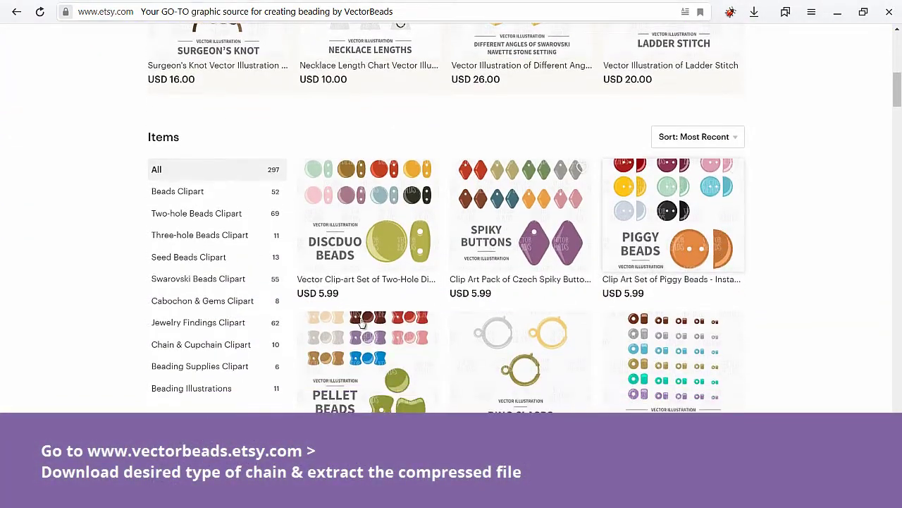
click(240, 344)
scroll(238, 352, down, 1)
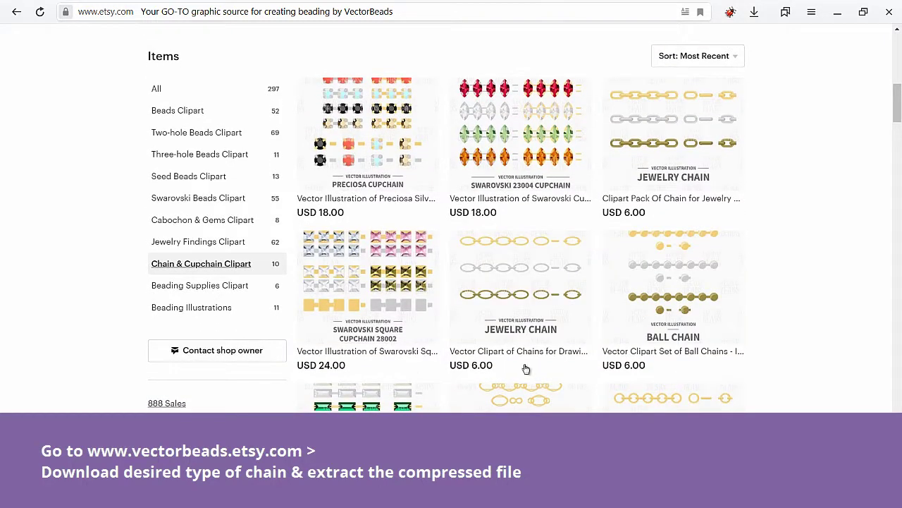
click(722, 145)
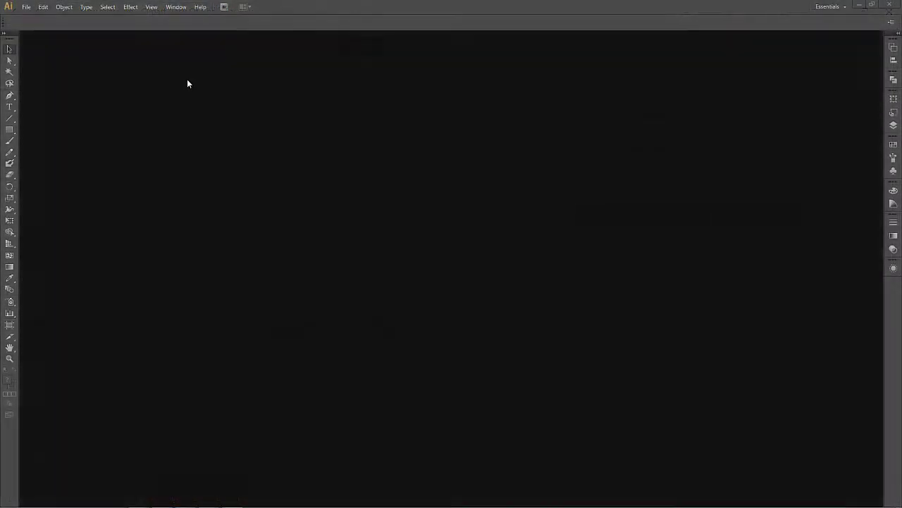
- Create a new blank document with the default settings
click(26, 7)
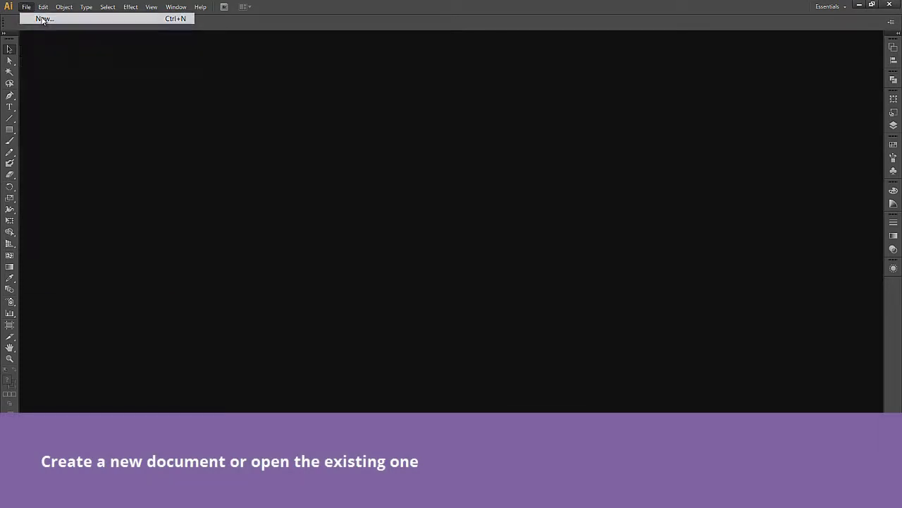
click(43, 19)
click(542, 346)
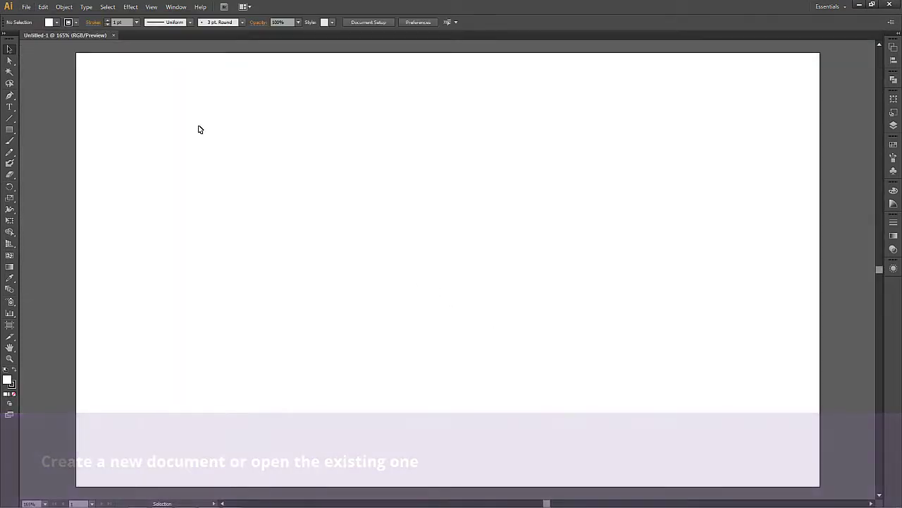
- Open Chain-illustration from Downloads > Chain-vector-illustration-01
click(26, 7)
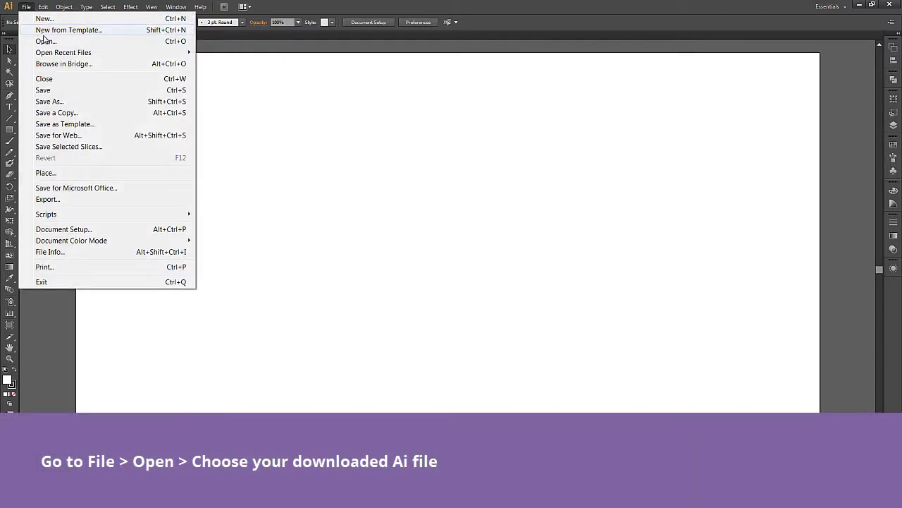
click(45, 41)
click(35, 88)
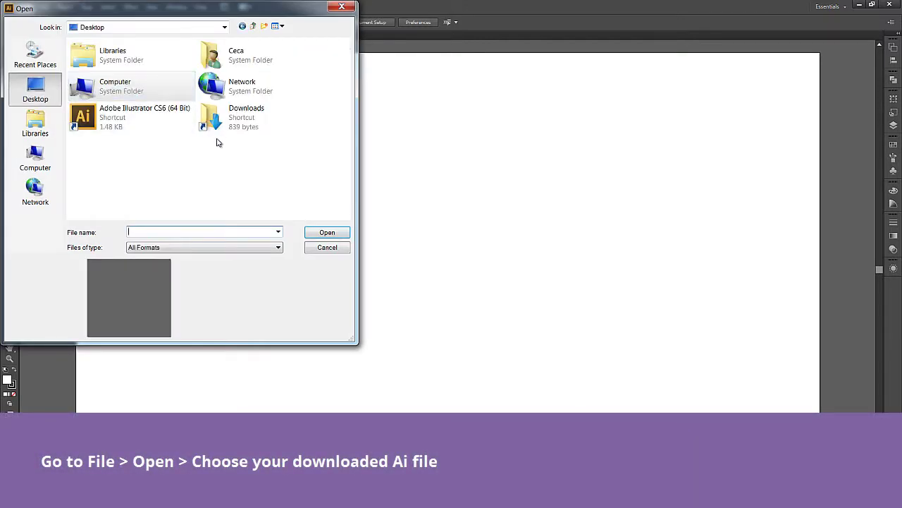
double_click(229, 118)
double_click(111, 56)
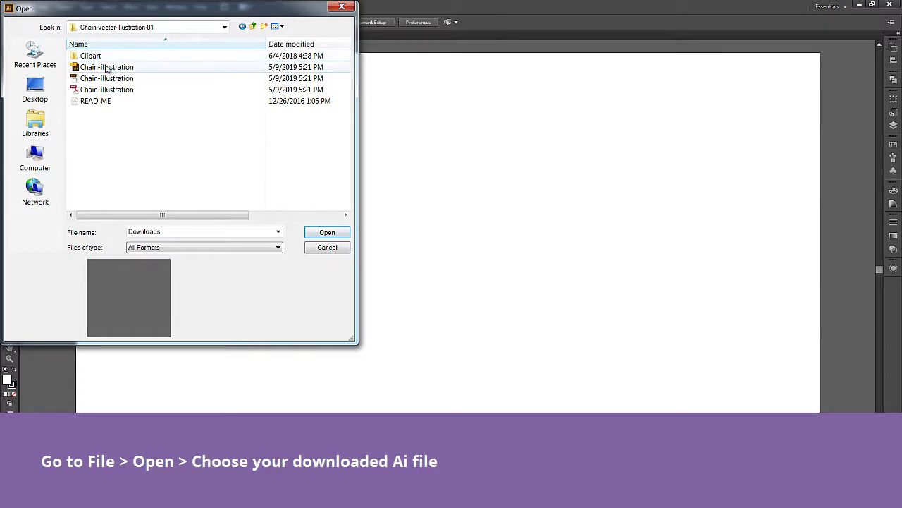
double_click(106, 67)
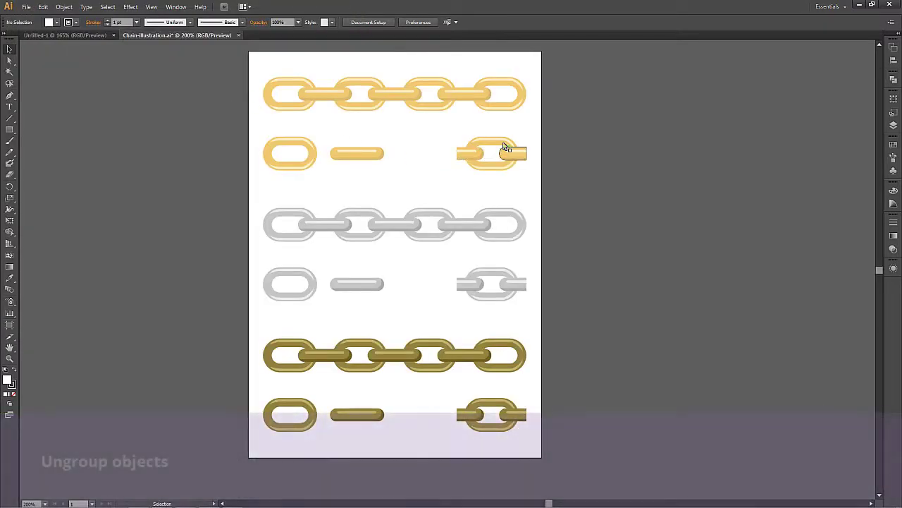
- Ungroup all the chain artwork, then ungroup the gold chain pieces
key(ctrl+a)
right_click(505, 147)
click(543, 202)
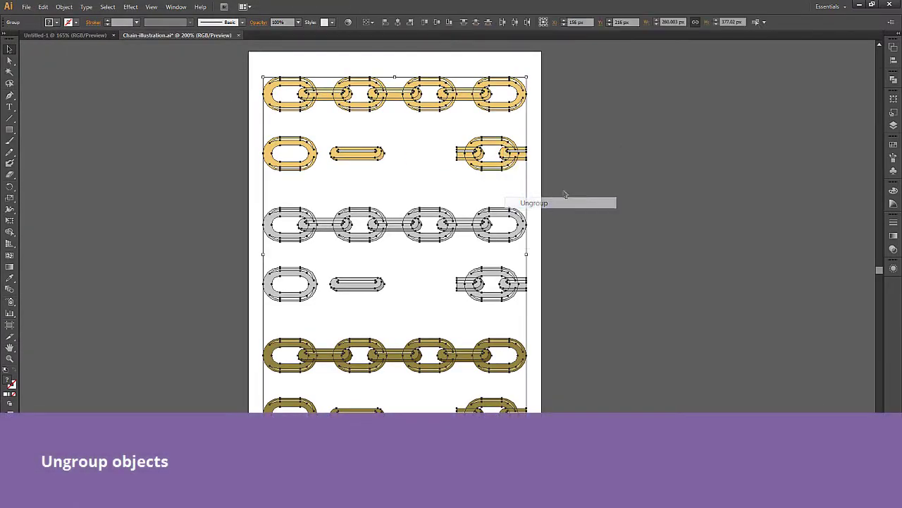
click(572, 186)
scroll(531, 155, up, 1)
click(521, 176)
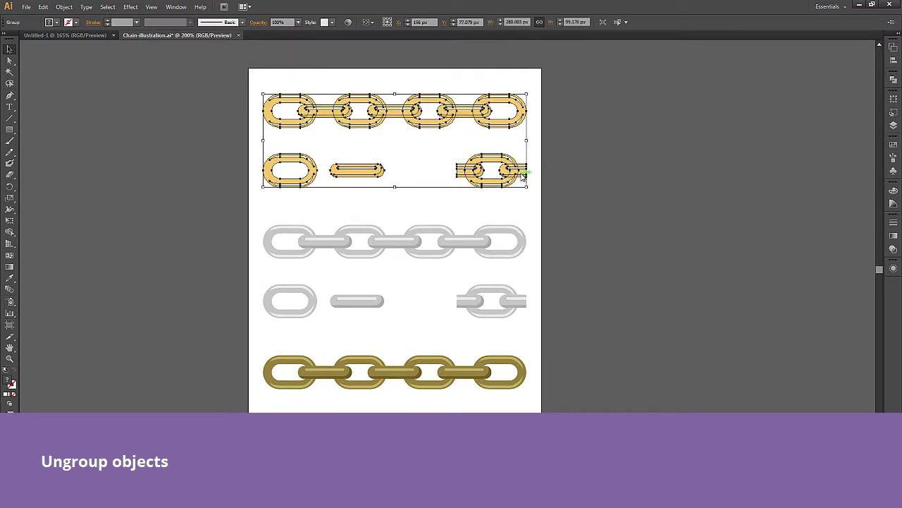
right_click(521, 177)
click(540, 233)
click(585, 207)
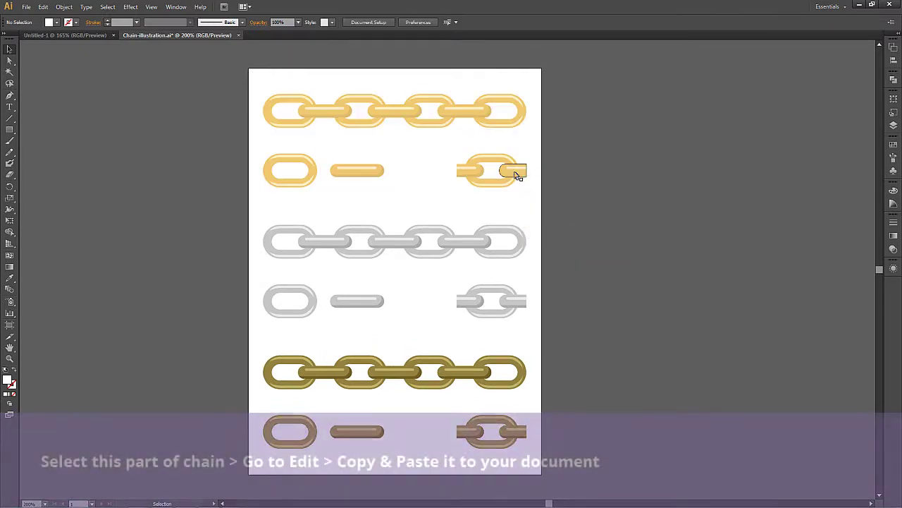
- Copy the right-hand gold two-link piece and paste it near the top of Untitled-1
click(518, 176)
click(43, 7)
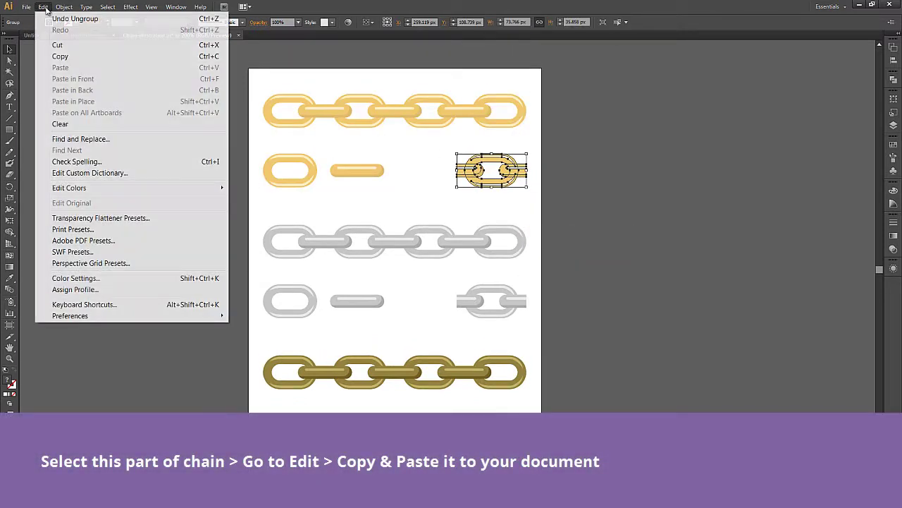
click(65, 53)
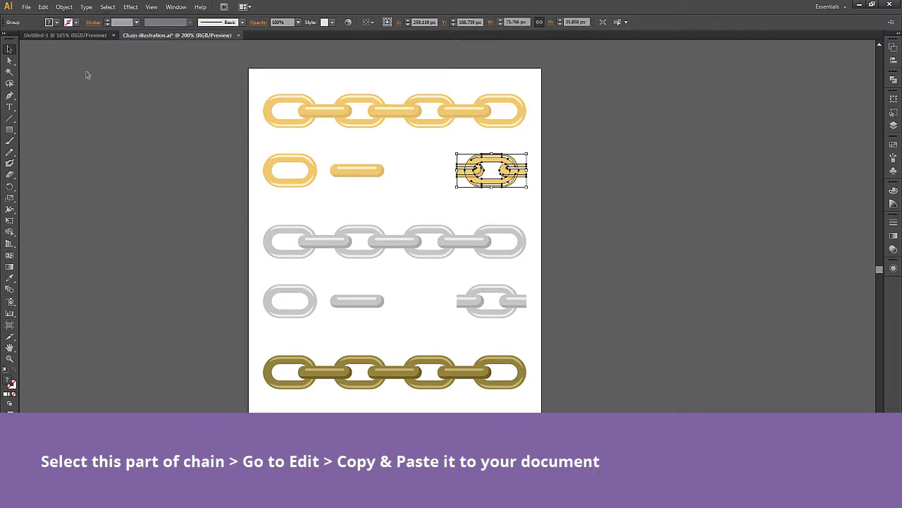
click(70, 36)
click(43, 7)
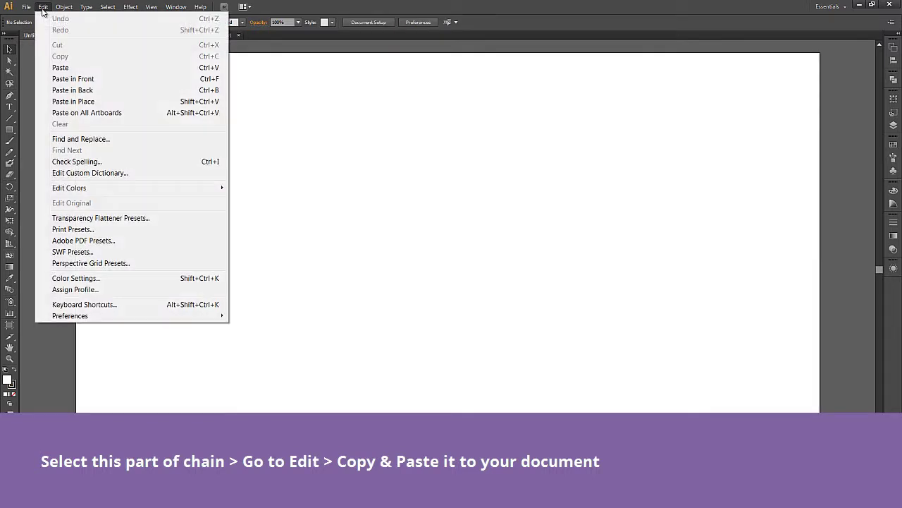
click(71, 68)
drag(473, 272, 460, 115)
click(391, 158)
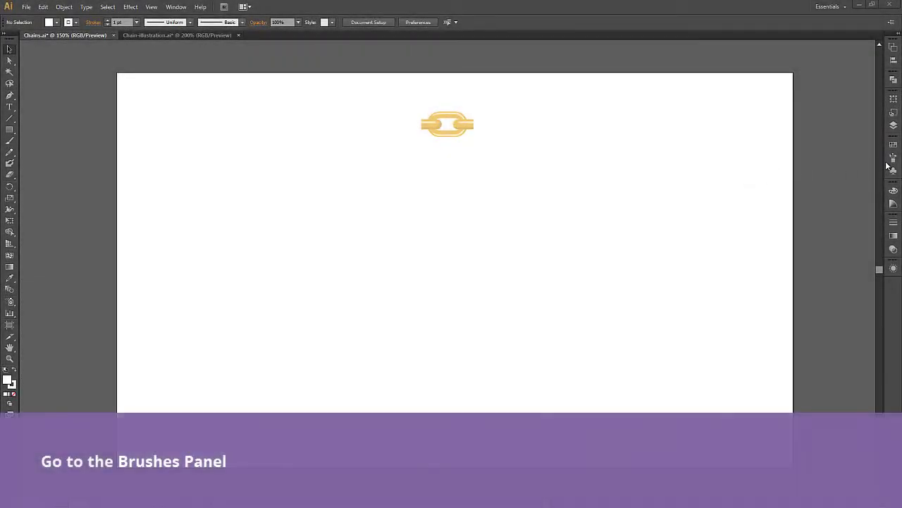
- Make a new Pattern Brush from the gold chain piece with default options
click(893, 157)
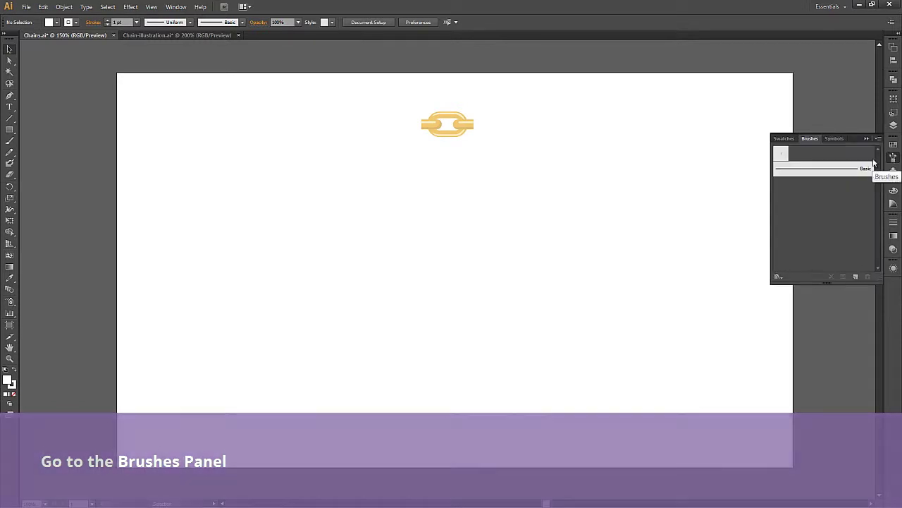
mouse_move(463, 130)
mouse_down()
mouse_move(703, 243)
mouse_move(811, 218)
mouse_up()
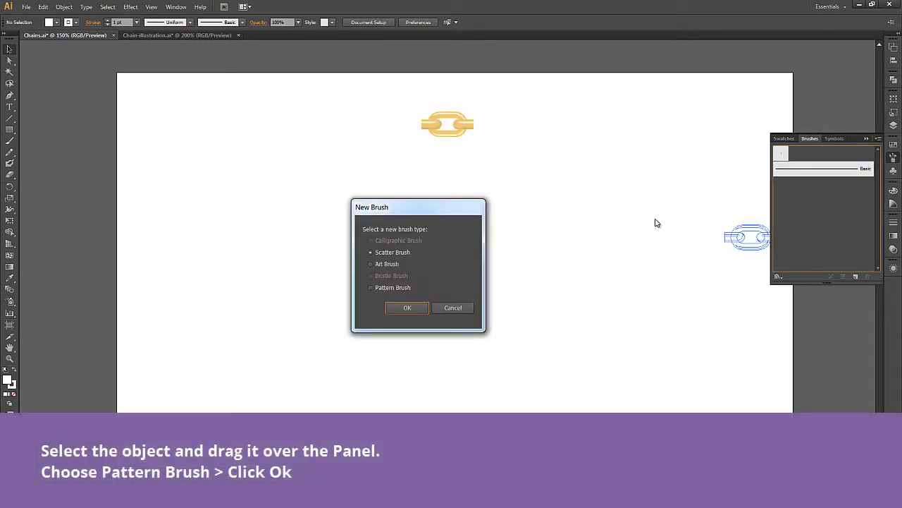
click(371, 288)
click(407, 307)
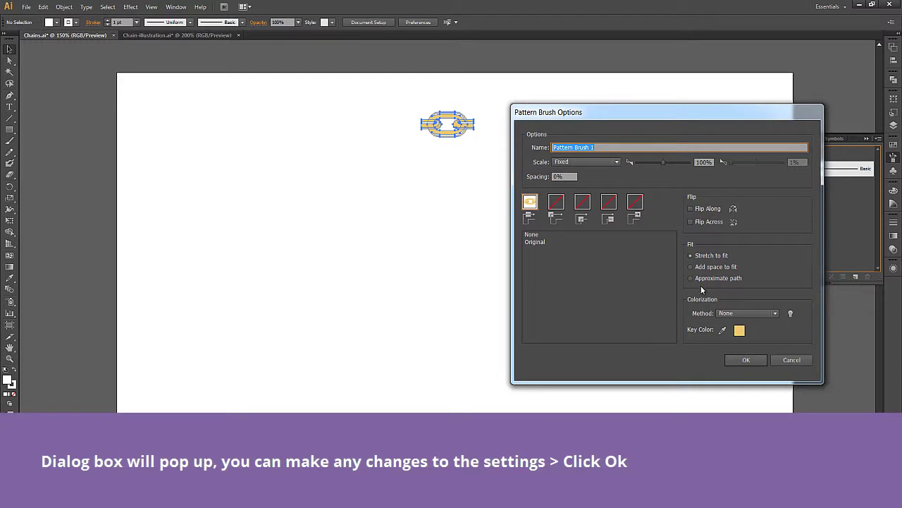
click(743, 360)
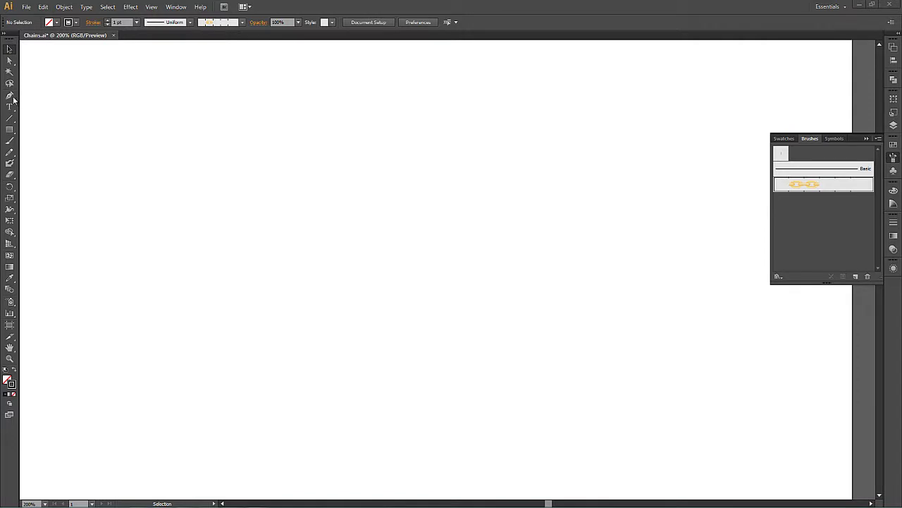
- Draw a U-shaped Pen Tool curve from the top-left, down through a curved bottom, to the top-right
click(11, 96)
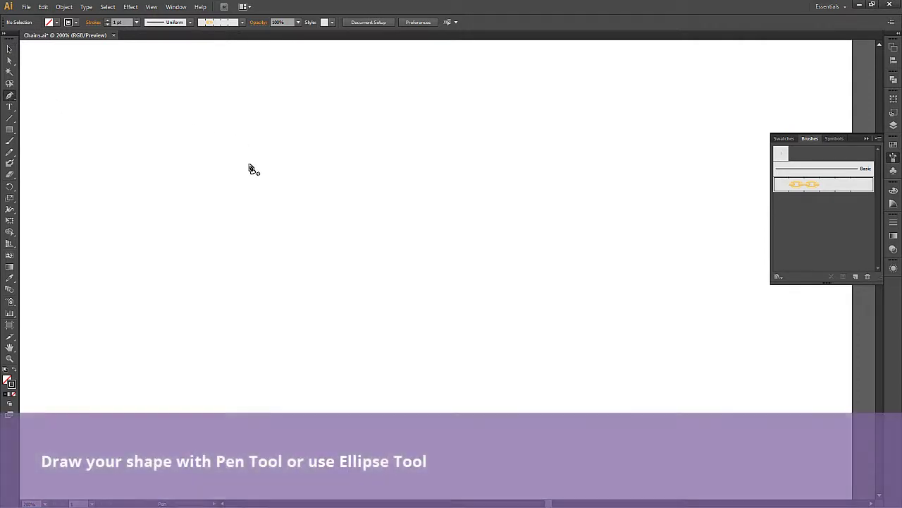
click(253, 169)
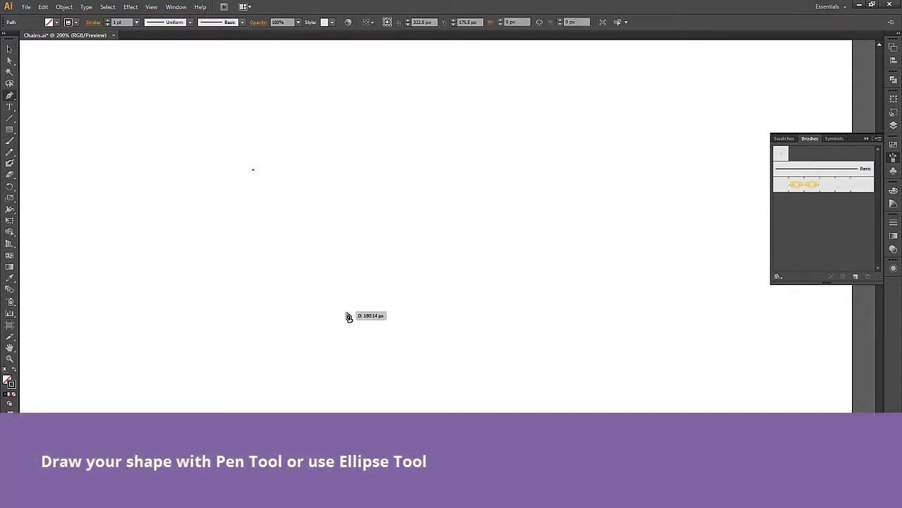
drag(346, 312, 448, 315)
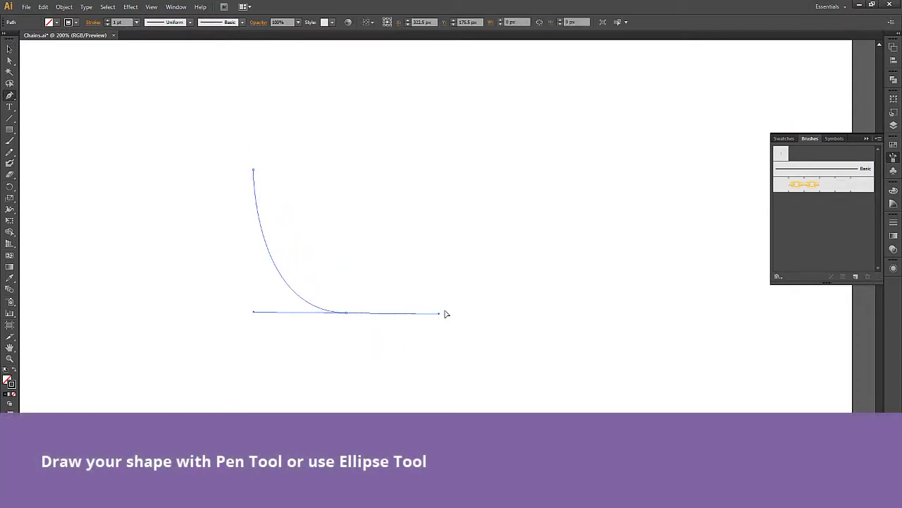
click(443, 171)
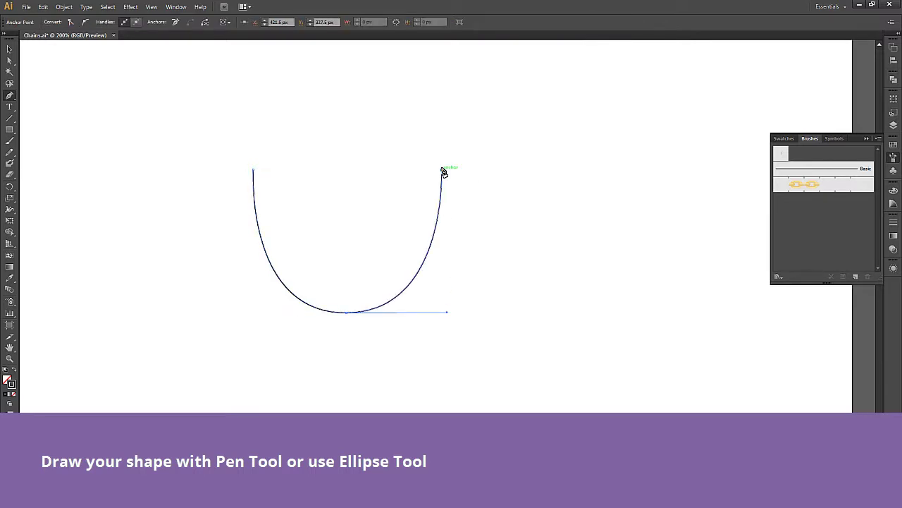
click(9, 48)
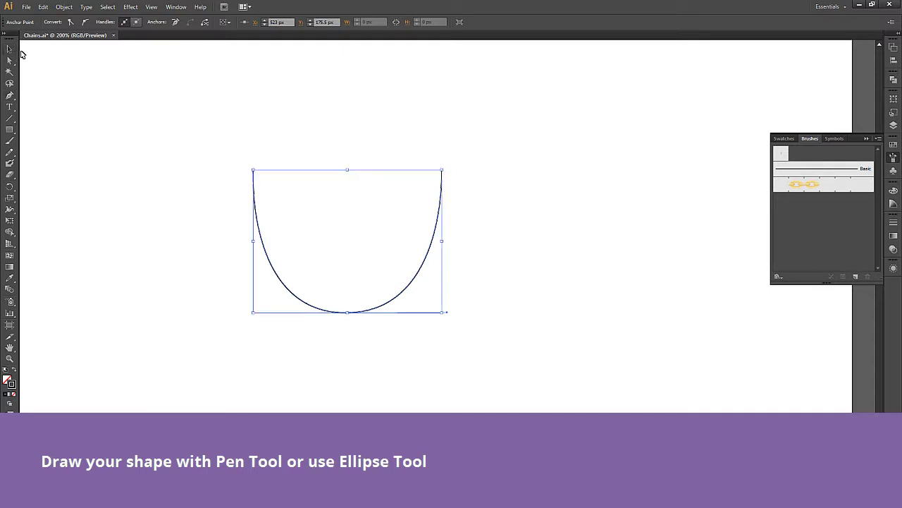
click(560, 270)
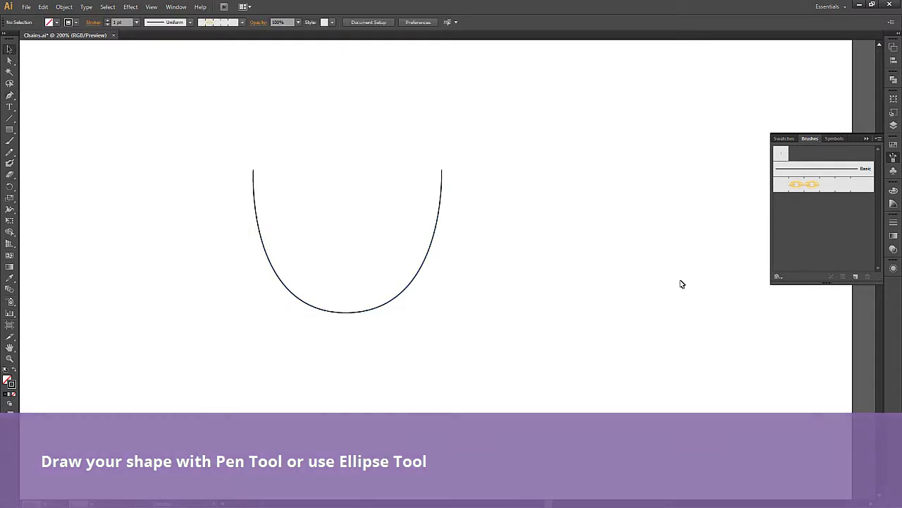
- Stroke the U path with the chain brush, set brush scale to 25% and apply to strokes
click(443, 182)
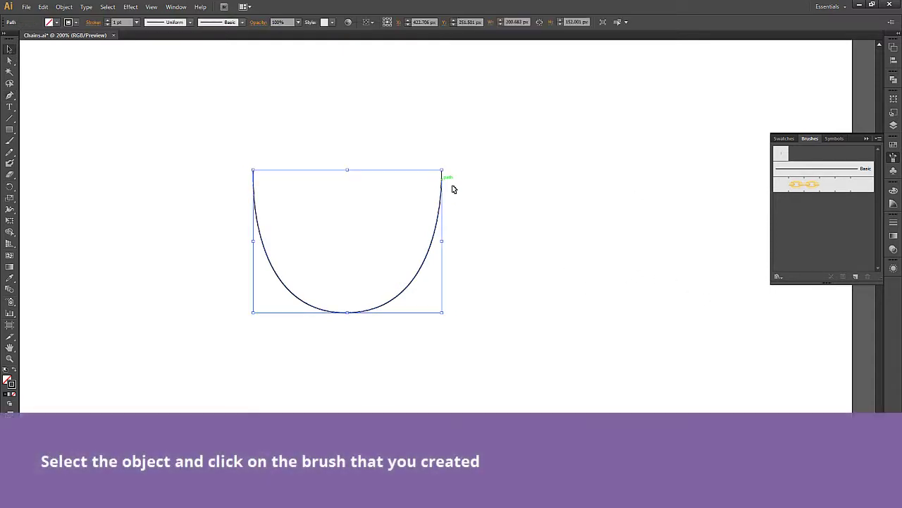
click(824, 185)
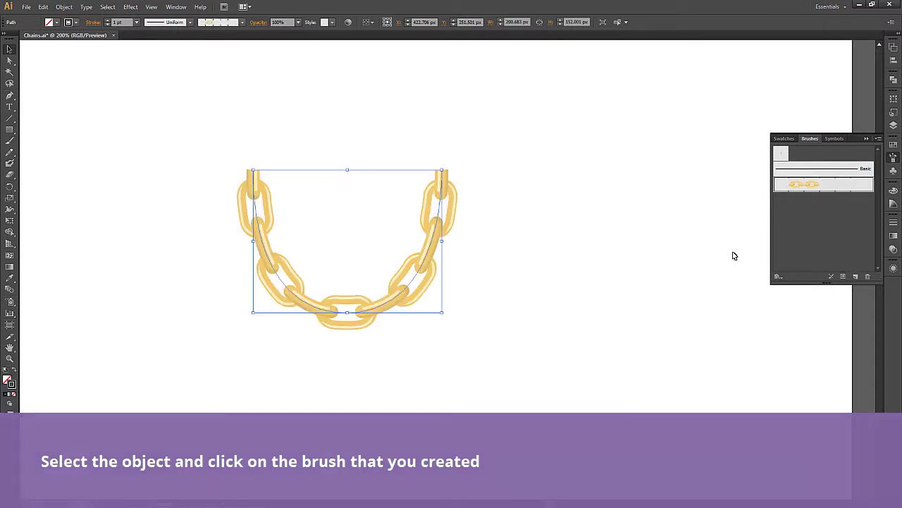
double_click(808, 186)
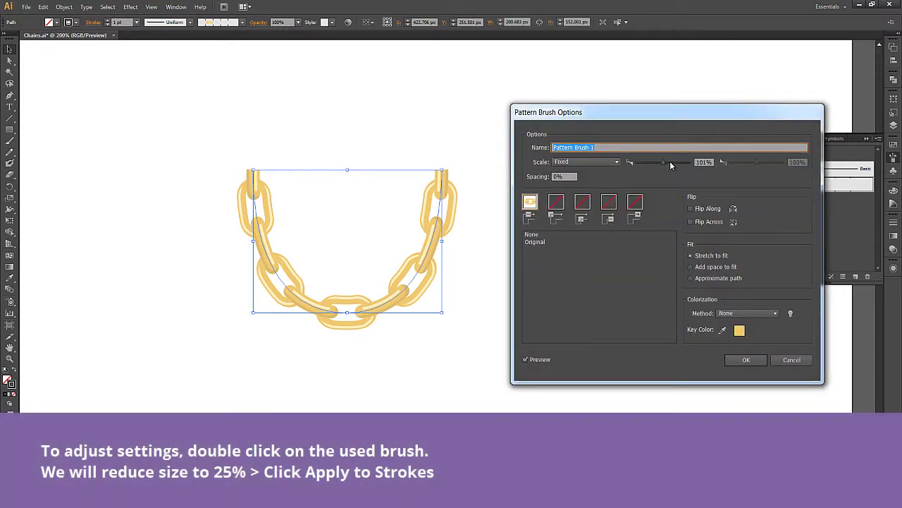
click(664, 165)
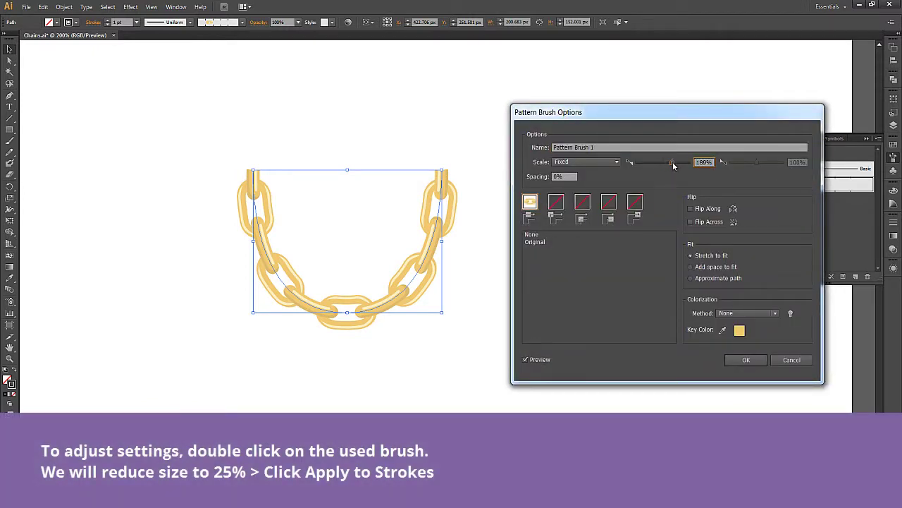
drag(673, 165, 643, 165)
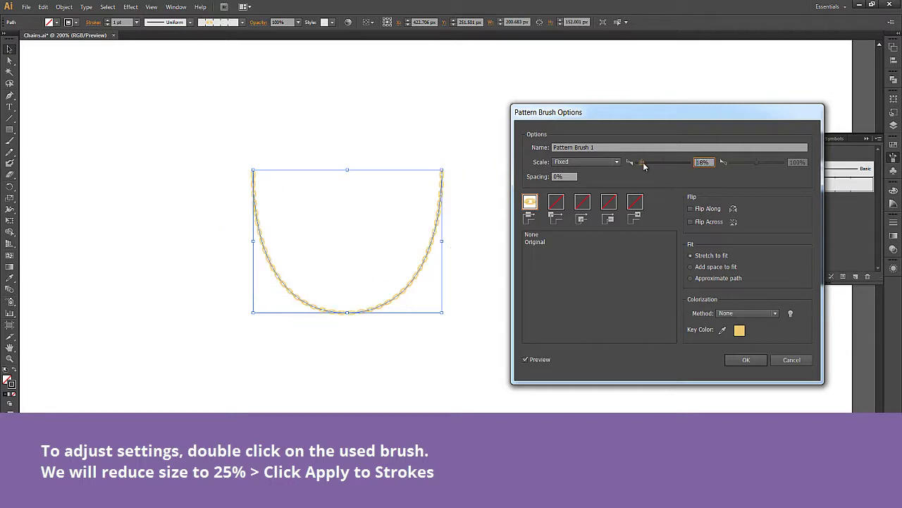
drag(642, 164, 645, 165)
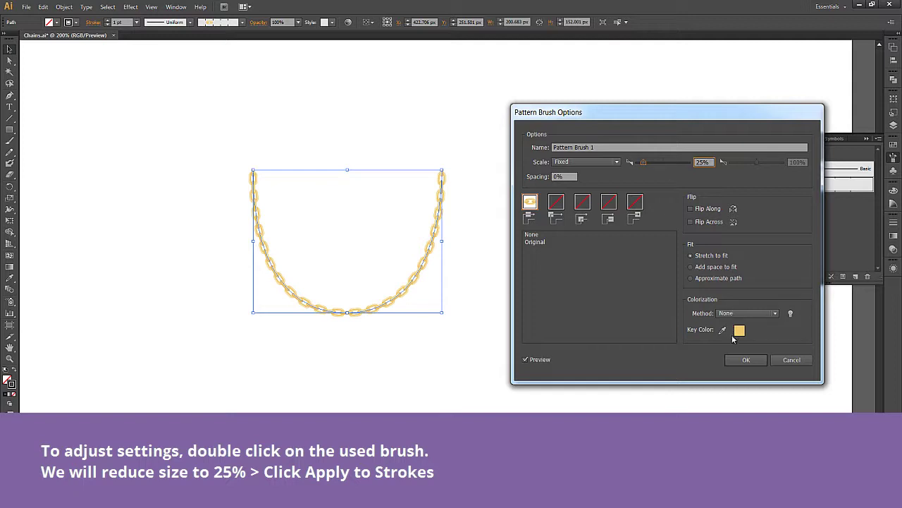
click(743, 361)
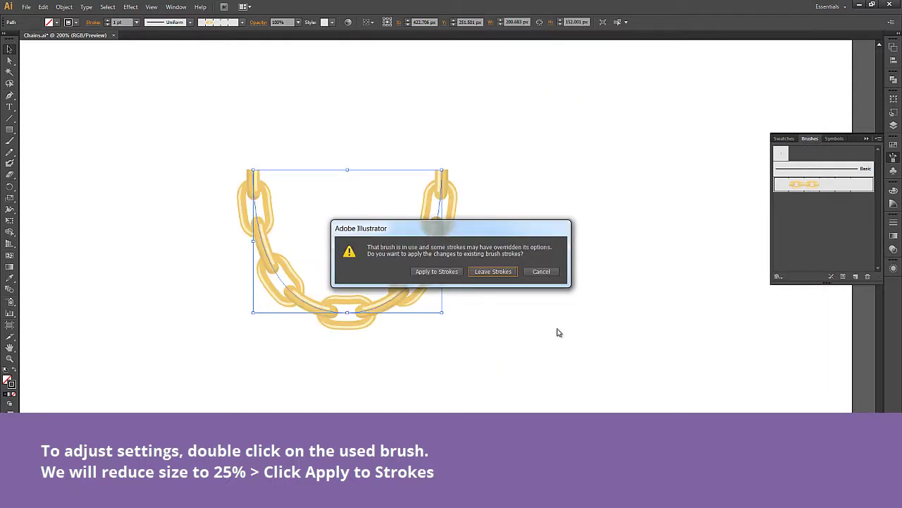
click(440, 275)
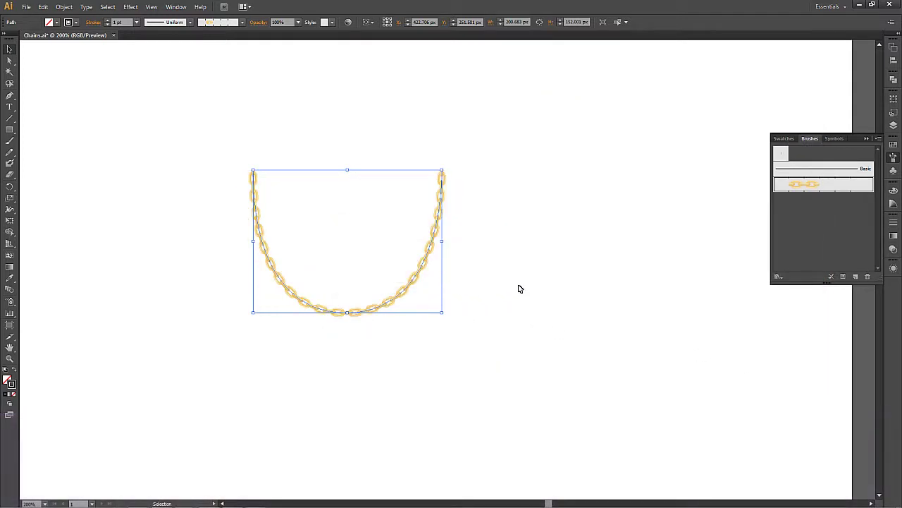
- Pull the U path's endpoints slightly outward and lengthen the bottom anchor's curve handles
click(538, 277)
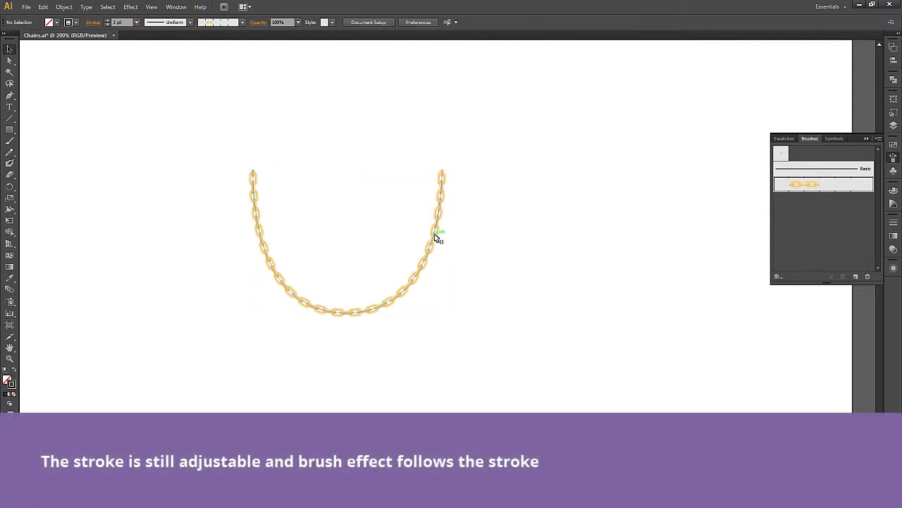
click(435, 238)
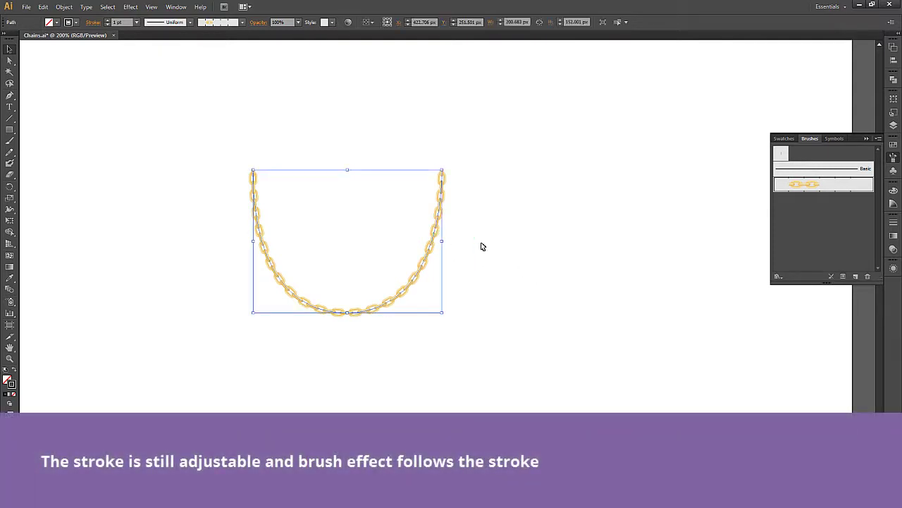
click(9, 62)
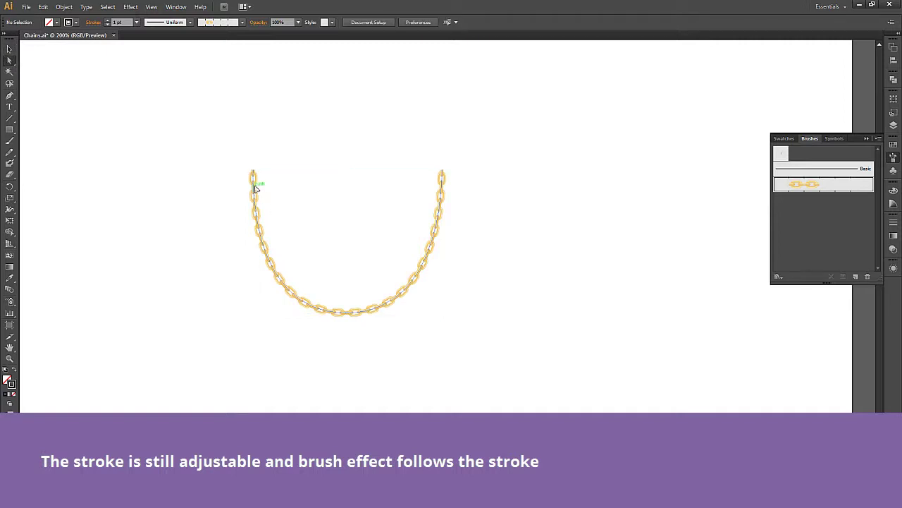
click(253, 171)
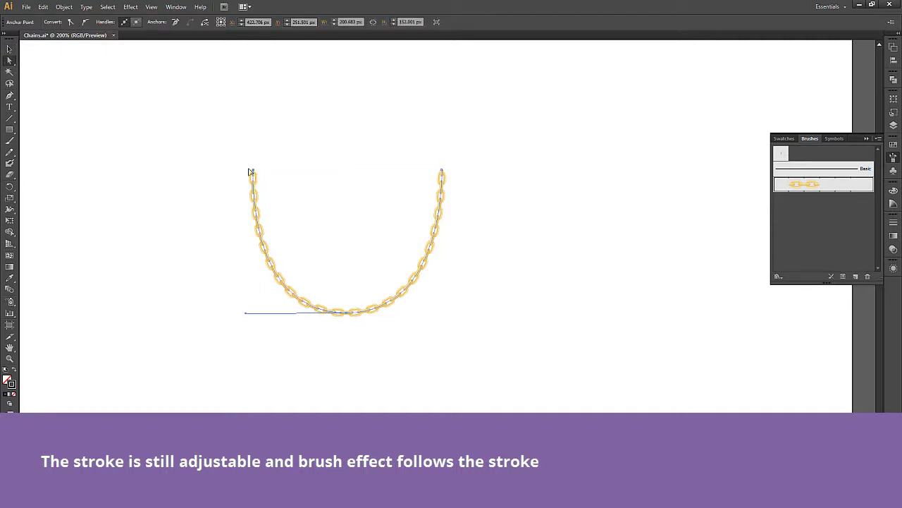
drag(250, 171, 246, 172)
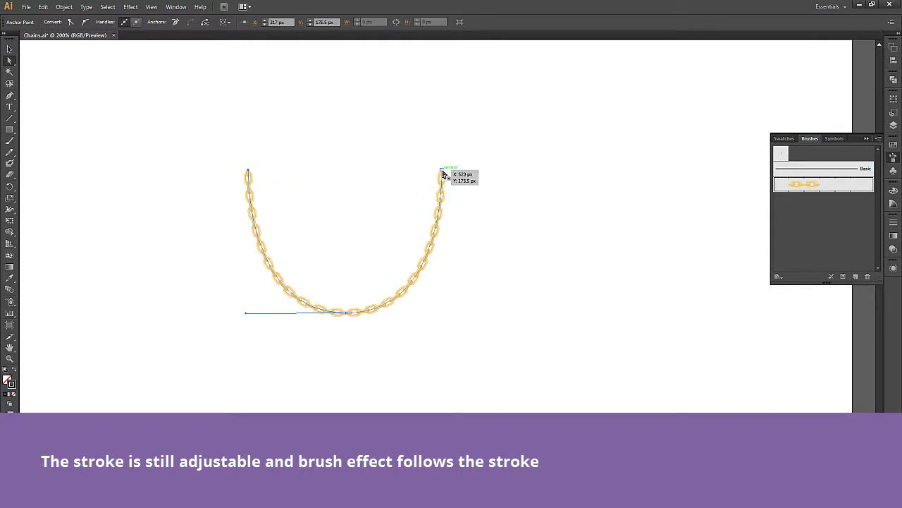
drag(442, 172, 446, 173)
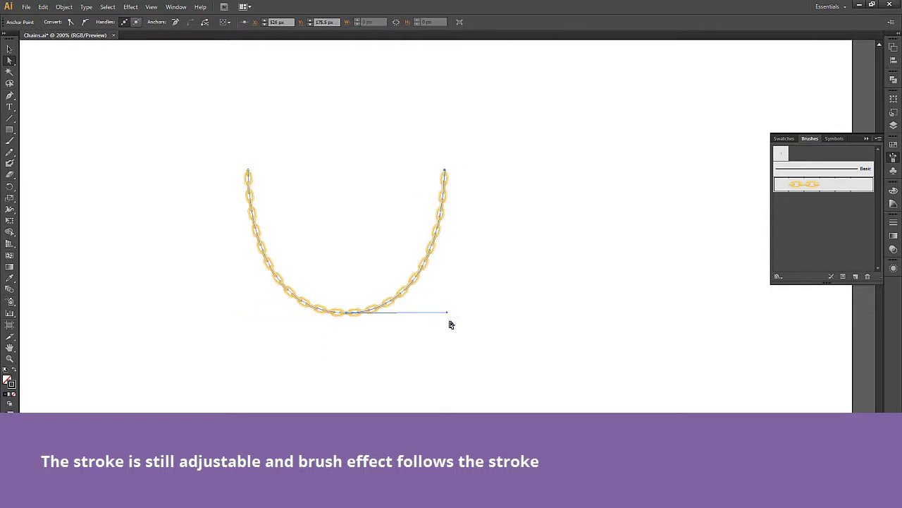
drag(447, 315, 465, 312)
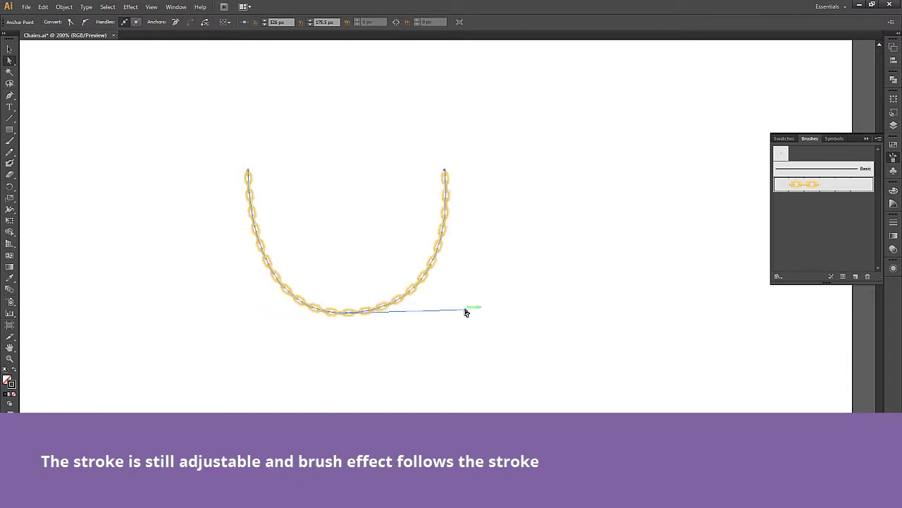
click(347, 312)
- Widen the U's bottom with the left handle and move the chain left on the page
drag(247, 319, 236, 316)
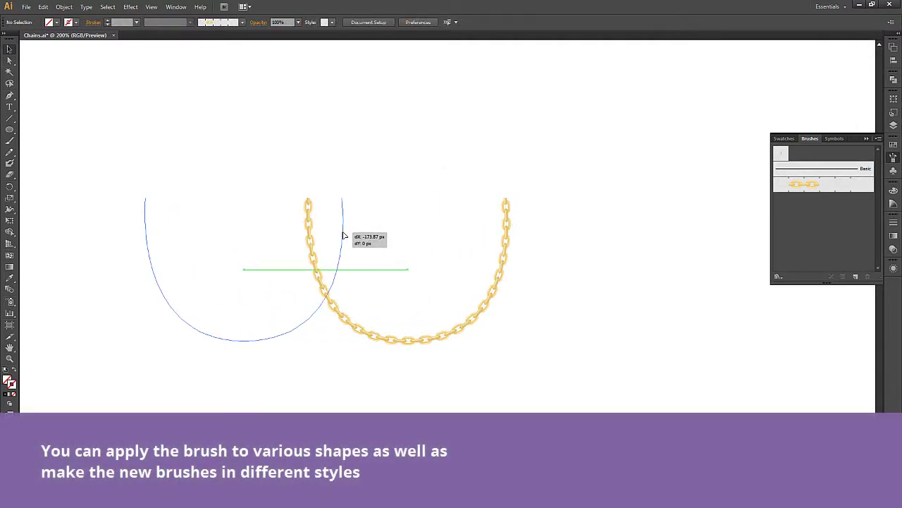
drag(467, 235, 303, 235)
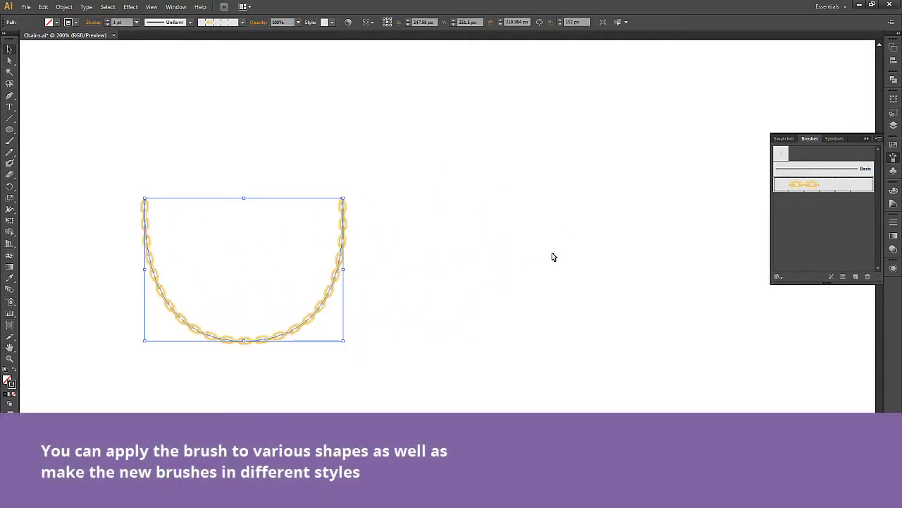
click(11, 131)
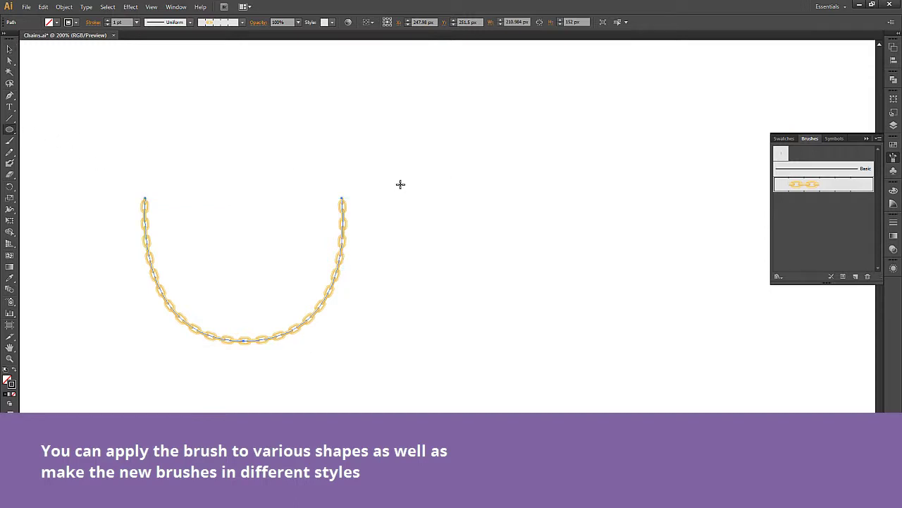
- Draw a tall oval stroked with the gold chain brush, plus a circle to its right
drag(400, 184, 512, 347)
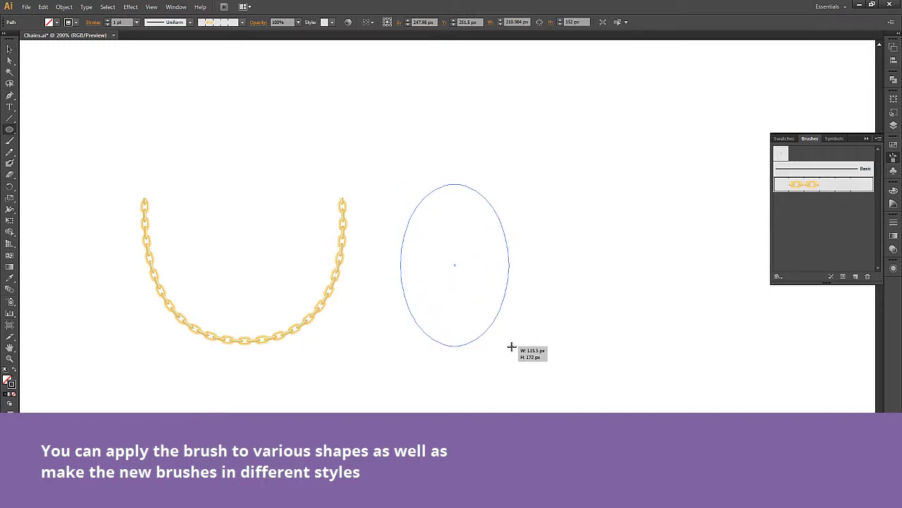
drag(512, 347, 526, 347)
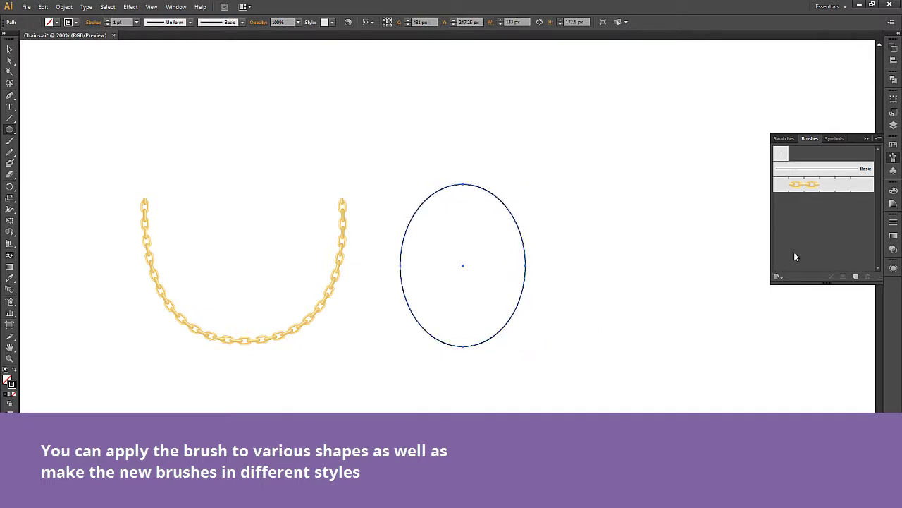
click(803, 184)
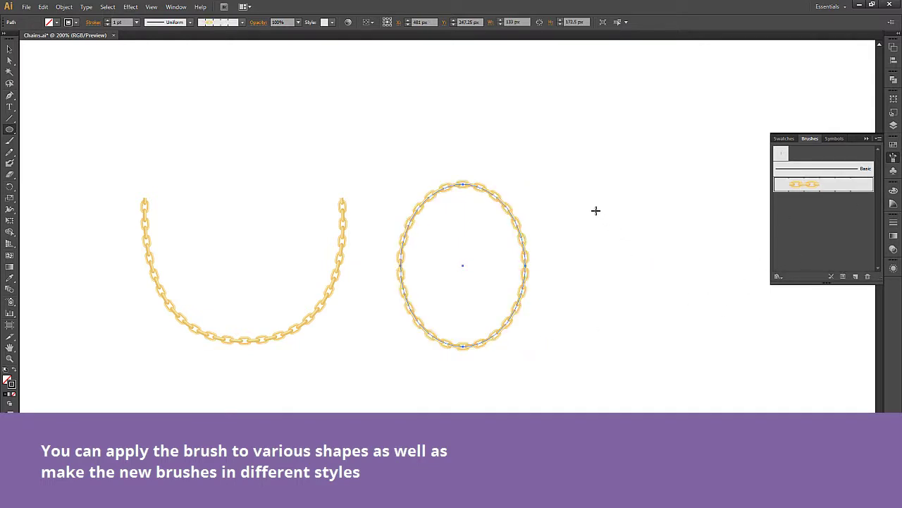
drag(581, 193, 737, 349)
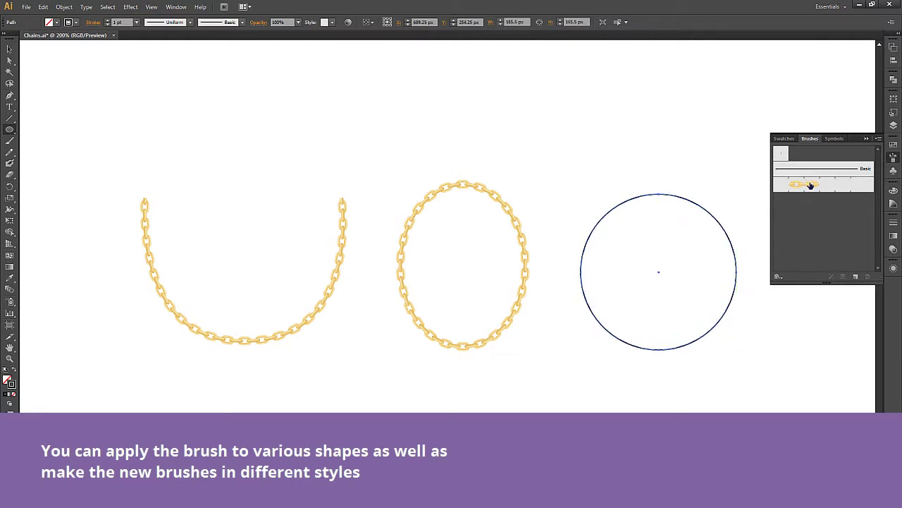
- Stroke the circle with the gold chain brush and nudge it slightly upward
click(810, 185)
click(11, 51)
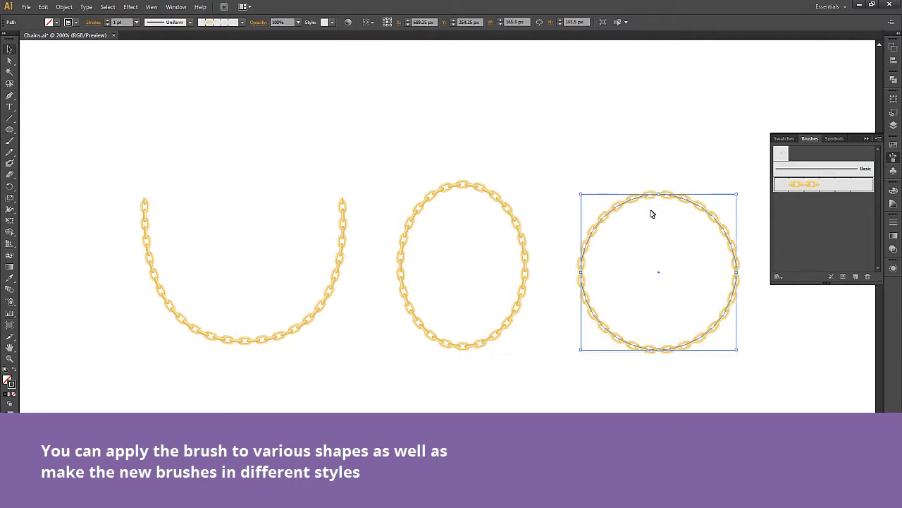
drag(664, 199, 665, 192)
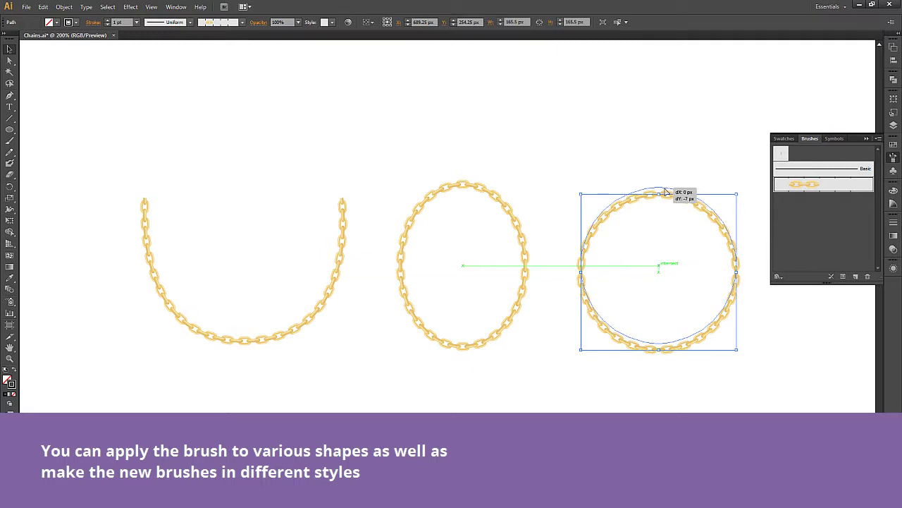
- Stretch the chain ellipse taller at top and bottom, then align the circle's centre with it
click(500, 204)
drag(463, 183, 462, 150)
drag(463, 349, 498, 361)
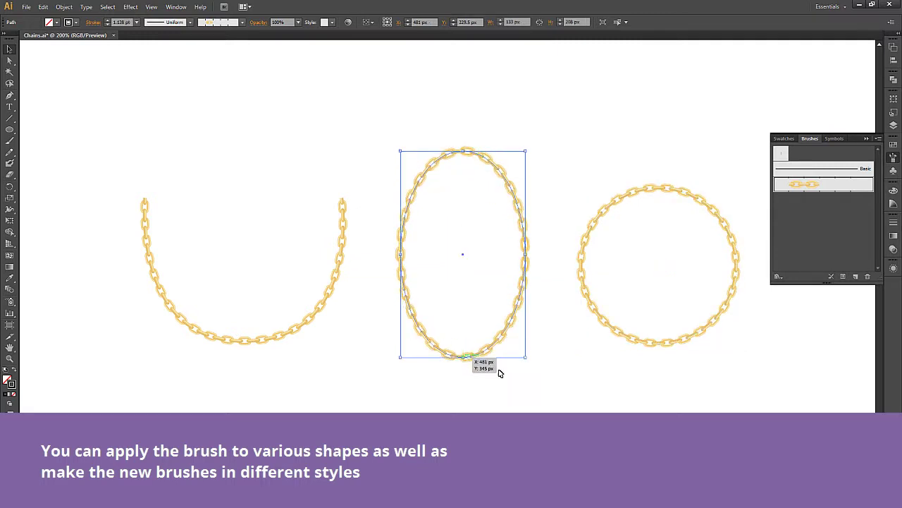
click(602, 342)
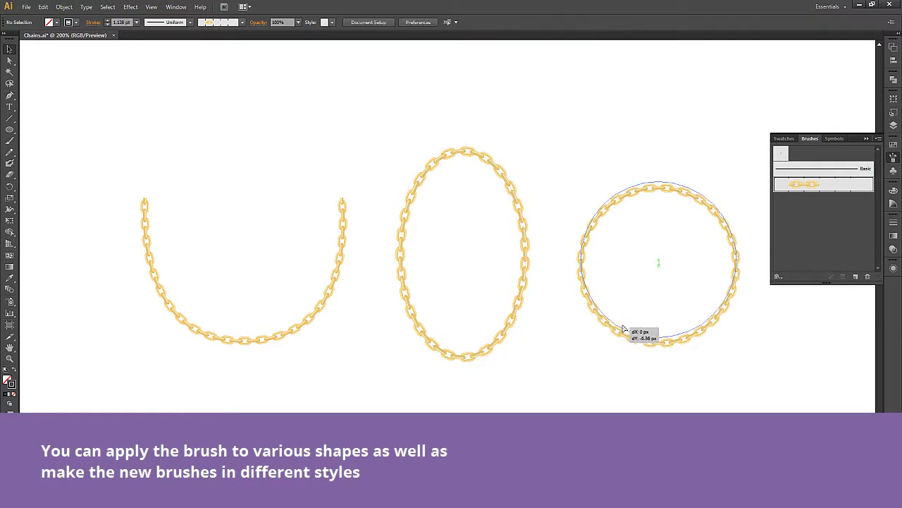
drag(624, 336, 630, 324)
click(612, 363)
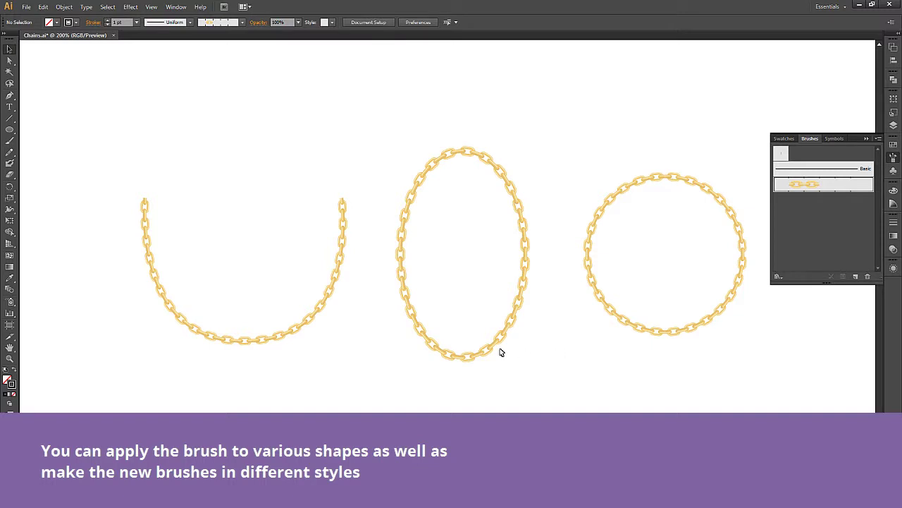
- Move the olive and silver link artworks from the second artboard beside the chain circle
scroll(500, 350, down, 1)
scroll(475, 350, down, 1)
scroll(467, 346, down, 2)
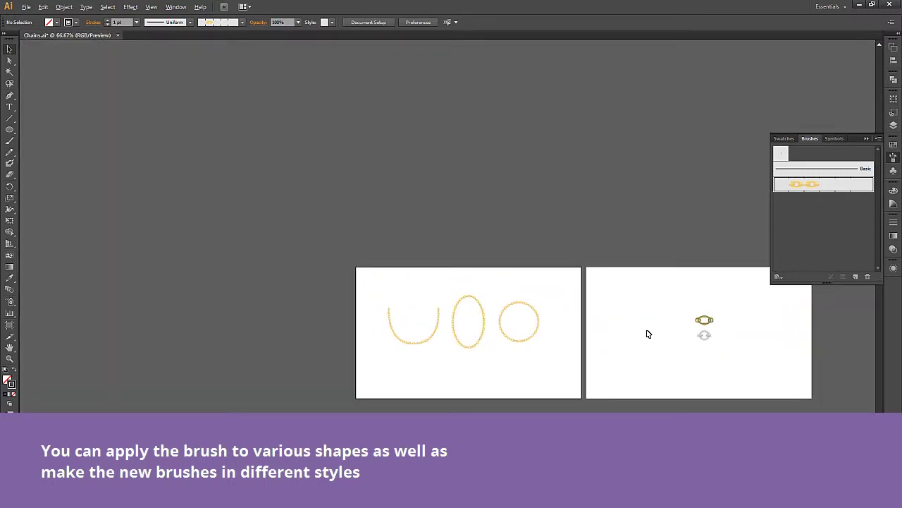
scroll(649, 331, up, 1)
click(720, 323)
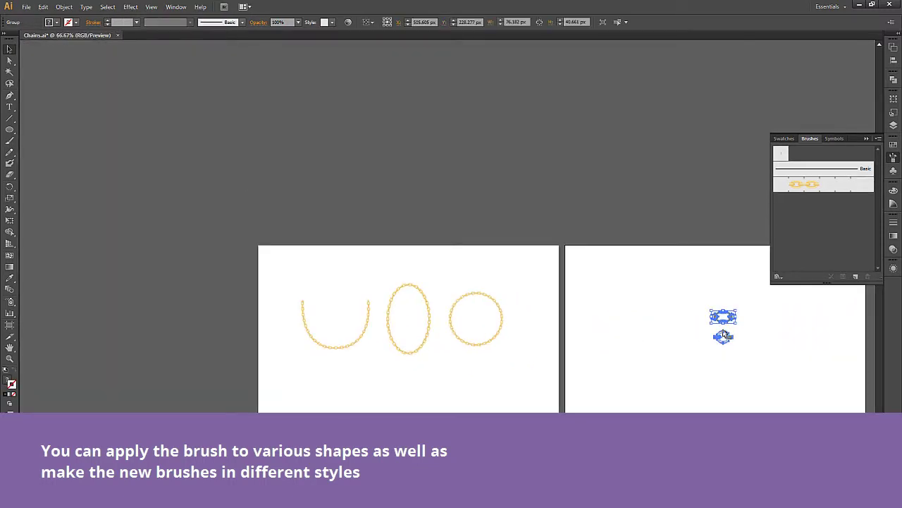
drag(718, 334, 531, 336)
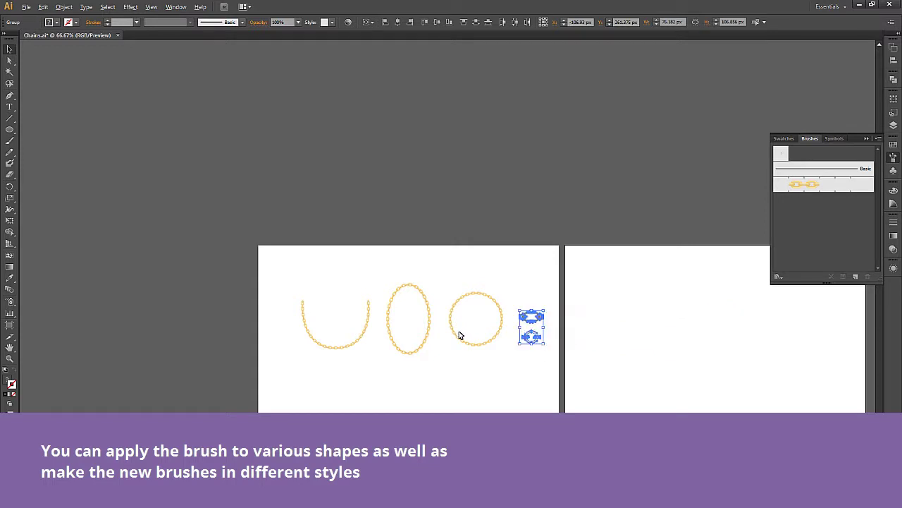
- Drag the olive link into the Brushes panel to start a new brush
scroll(451, 335, up, 1)
scroll(446, 336, up, 1)
click(522, 395)
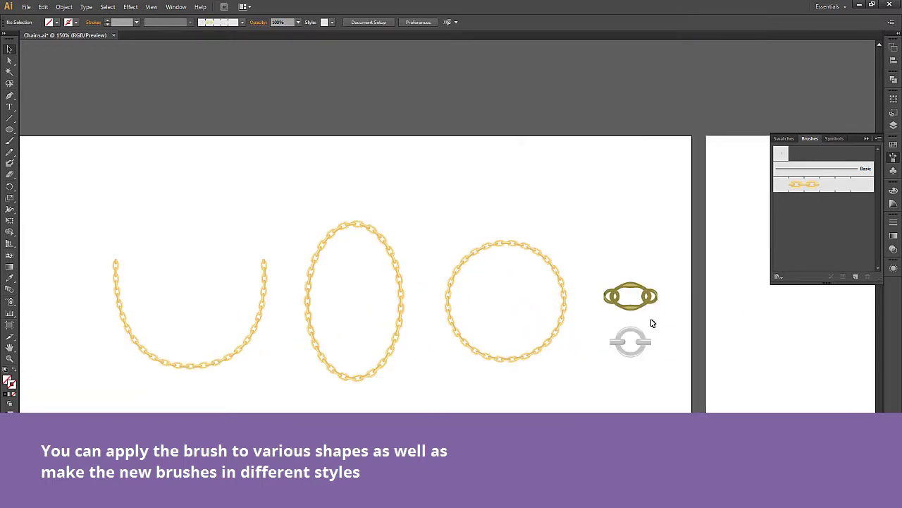
drag(650, 304, 809, 221)
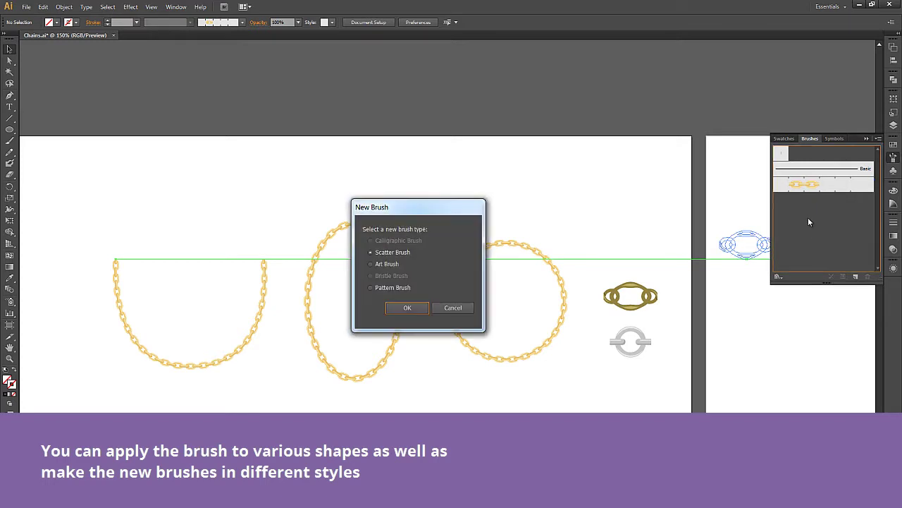
- Make the olive link a new Pattern Brush at 25% scale
click(373, 287)
click(407, 308)
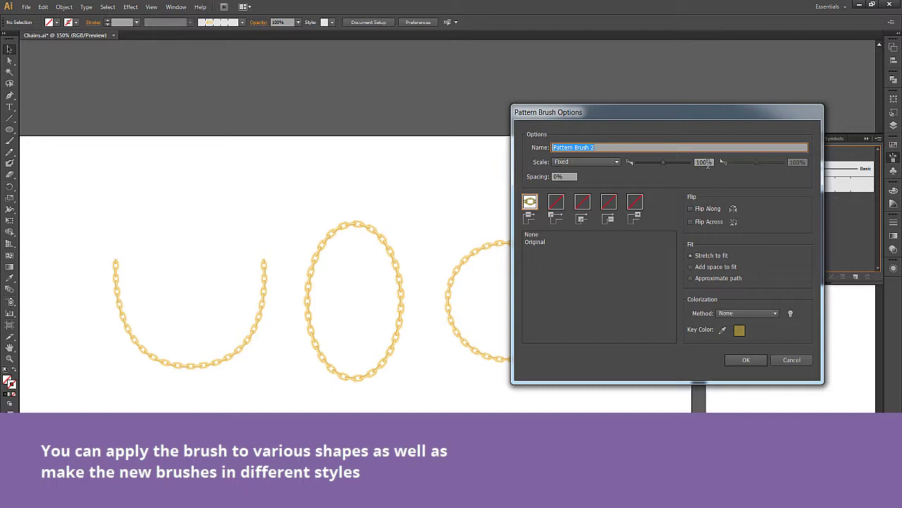
click(705, 163)
text(25)
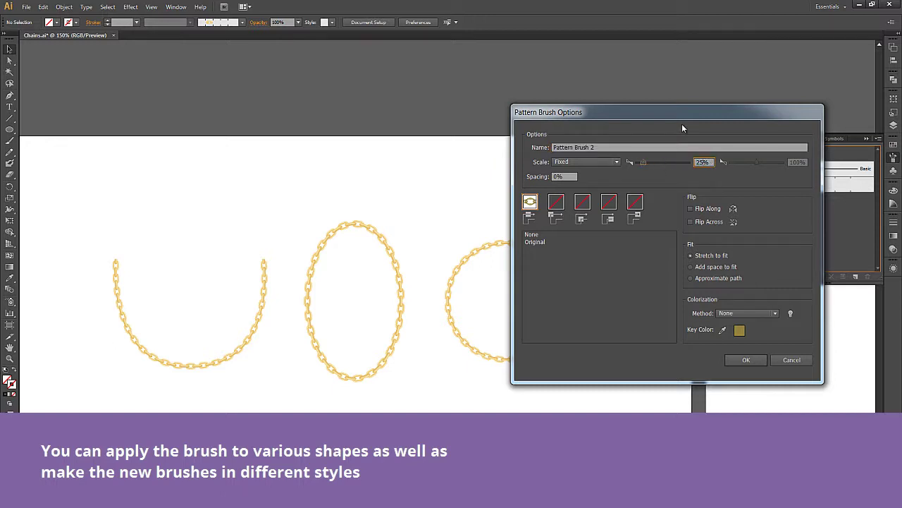
click(737, 360)
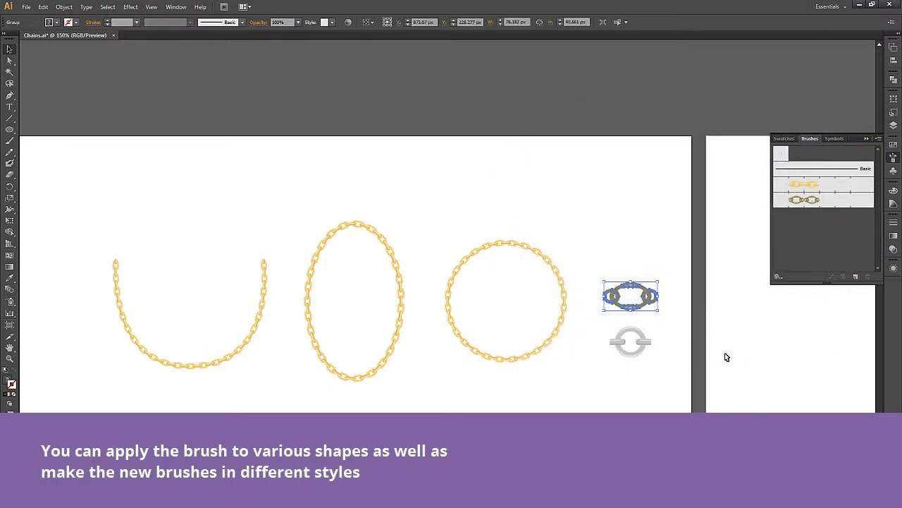
- Stroke the chain circle with the new olive chain brush, then deselect it
click(564, 323)
click(810, 201)
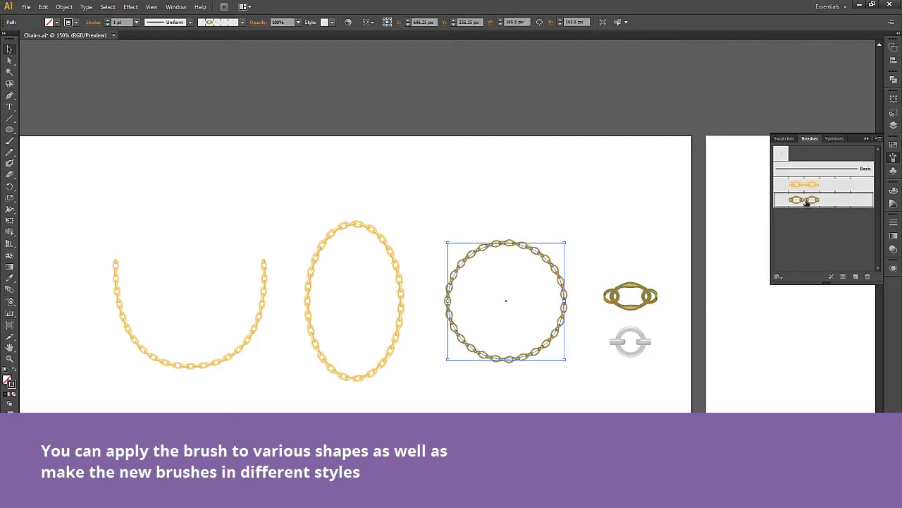
click(576, 271)
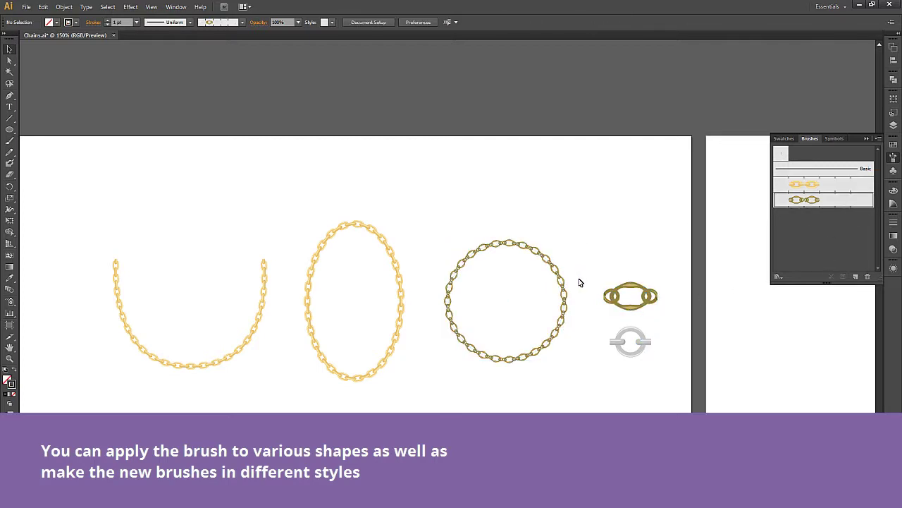
- Make the silver link into a new Pattern Brush at 25% scale
drag(630, 342, 816, 229)
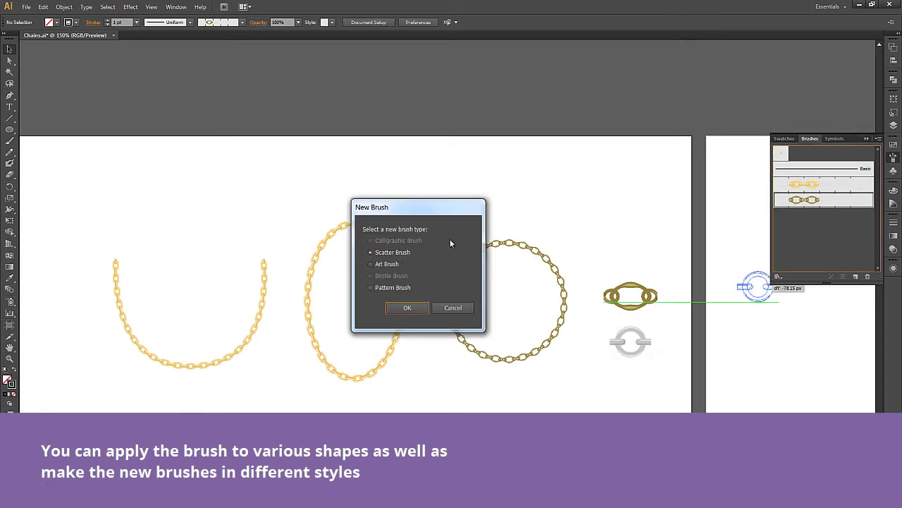
click(424, 311)
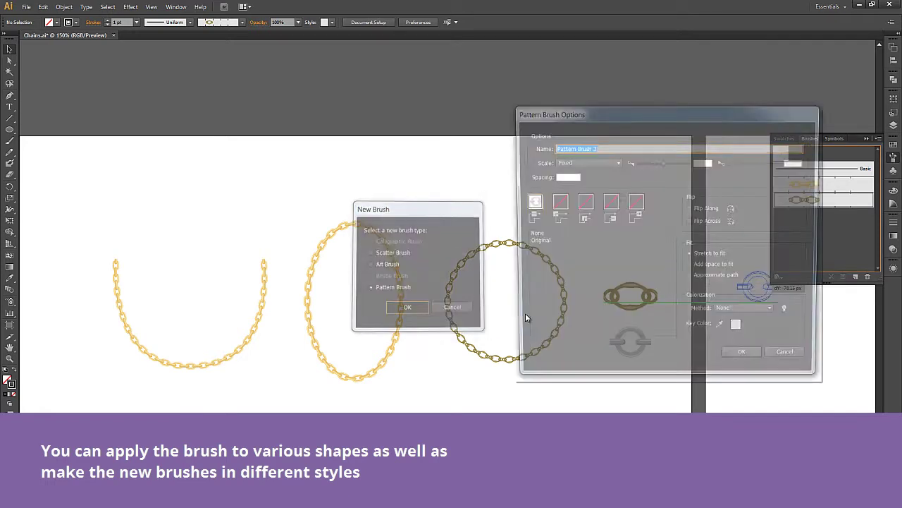
click(706, 163)
text(25)
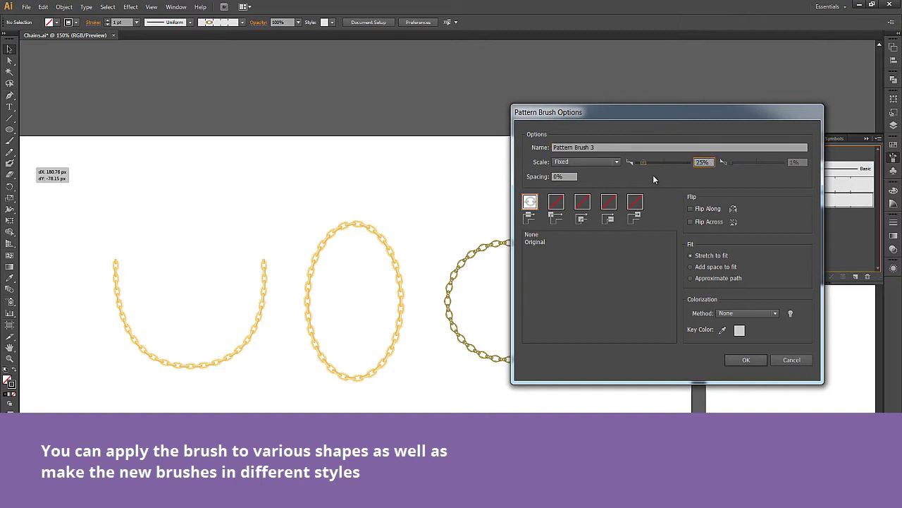
click(745, 358)
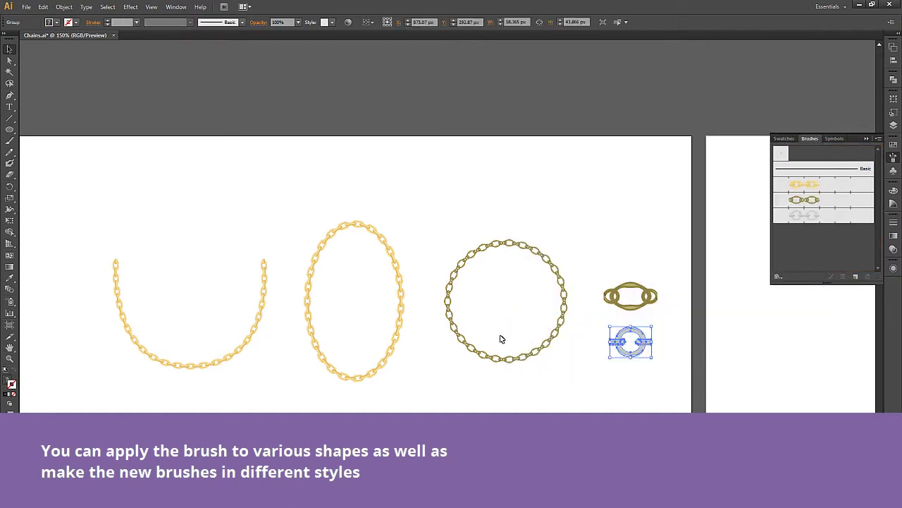
- Apply the silver chain brush to the middle ellipse, then delete the spare olive and silver links
click(403, 305)
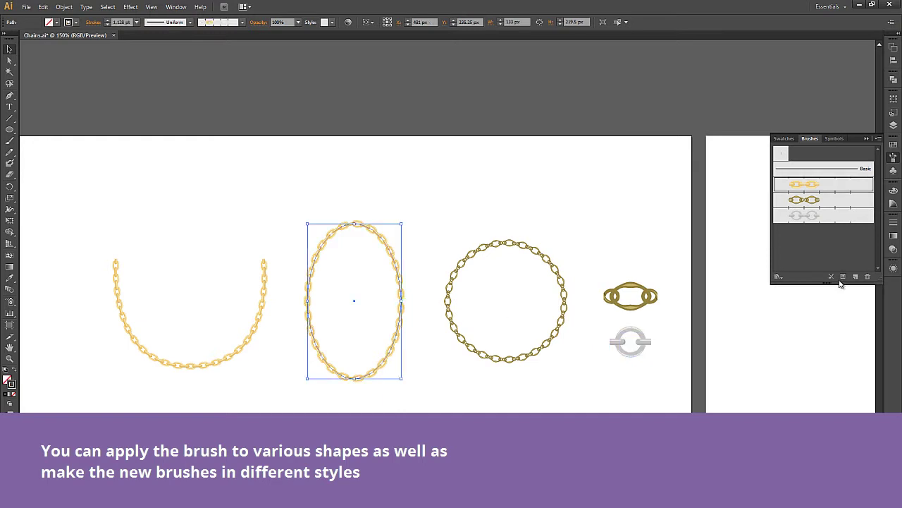
click(572, 228)
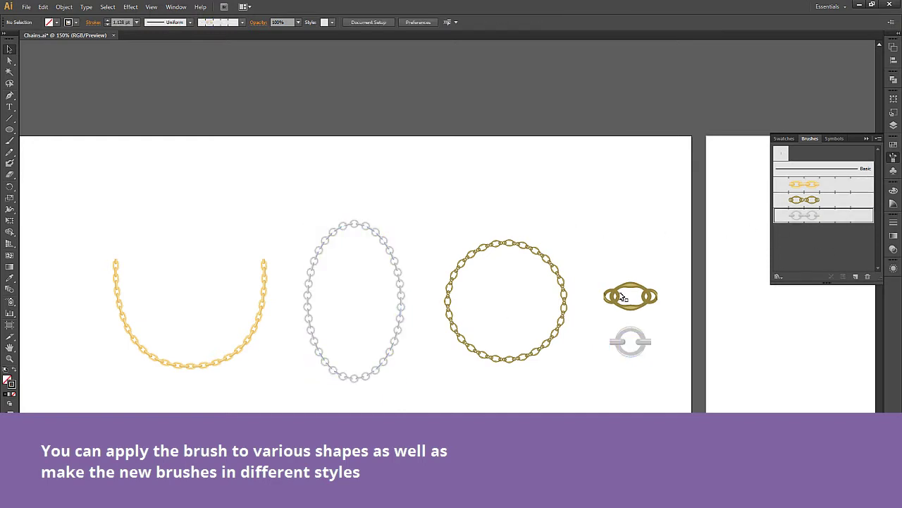
click(624, 292)
shift+click(626, 333)
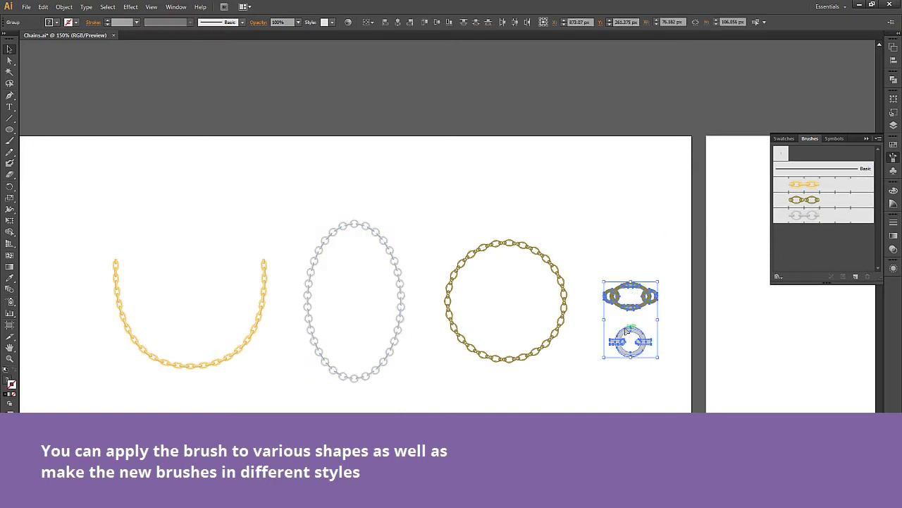
key(Delete)
alt+scroll(313, 311, down, 1)
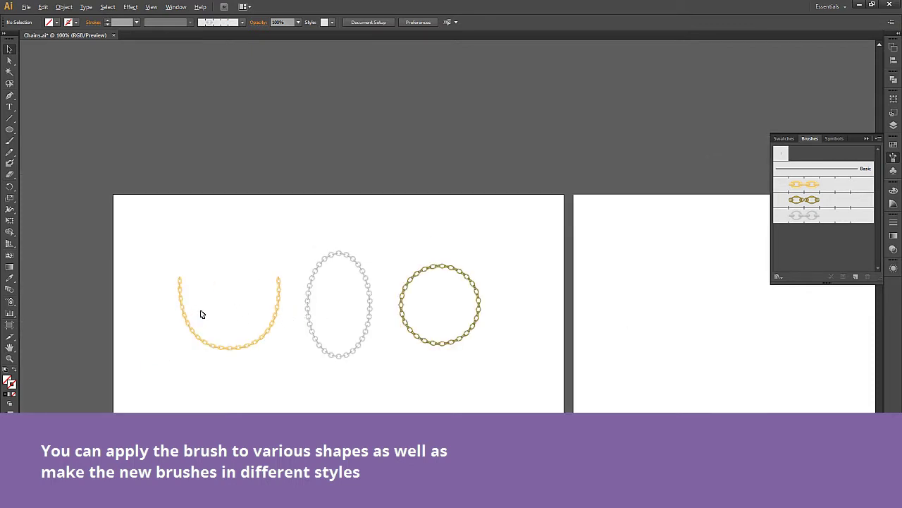
alt+scroll(201, 314, up, 1)
alt+scroll(258, 316, up, 1)
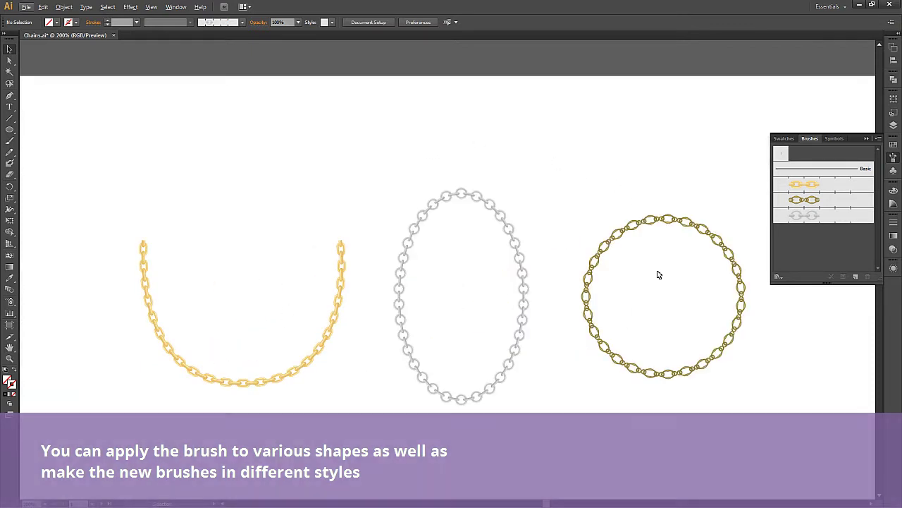